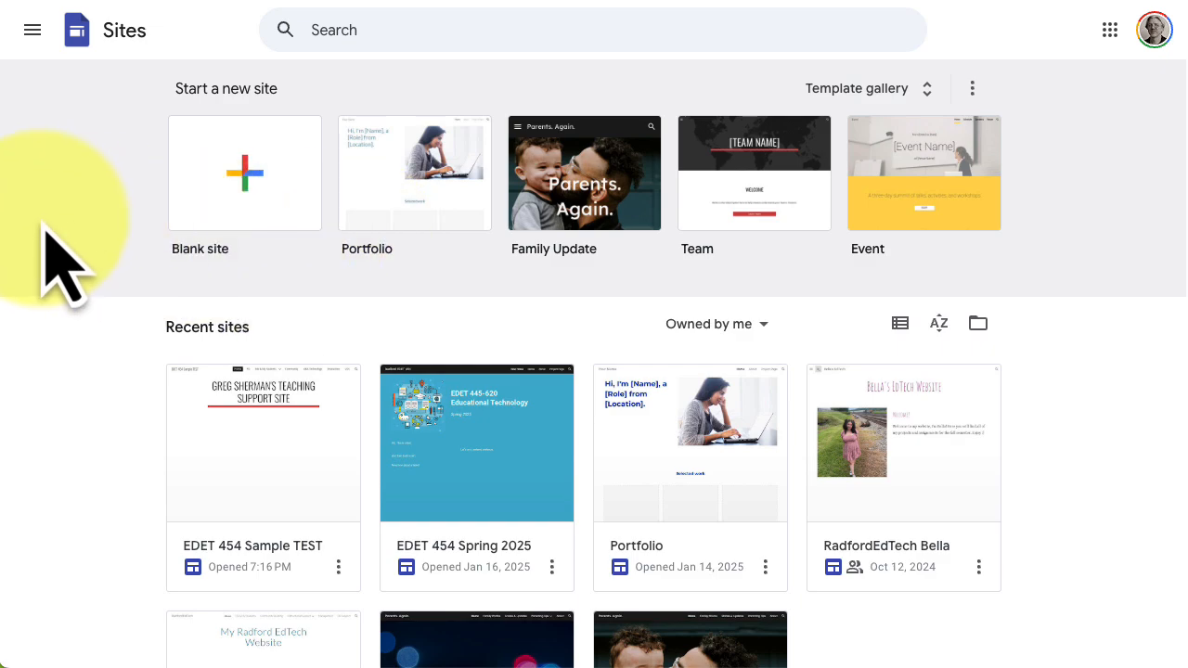
Step: Create a new blank site and name it with the owner's surname followed by "EDET454 Site"
click(264, 156)
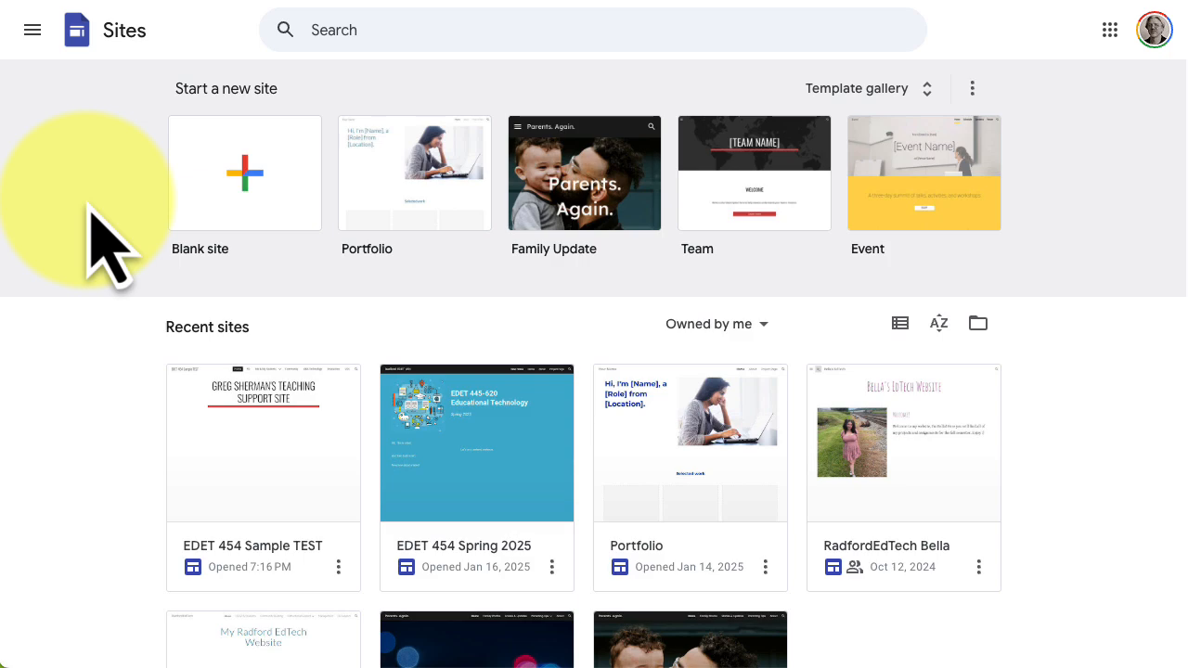
click(244, 174)
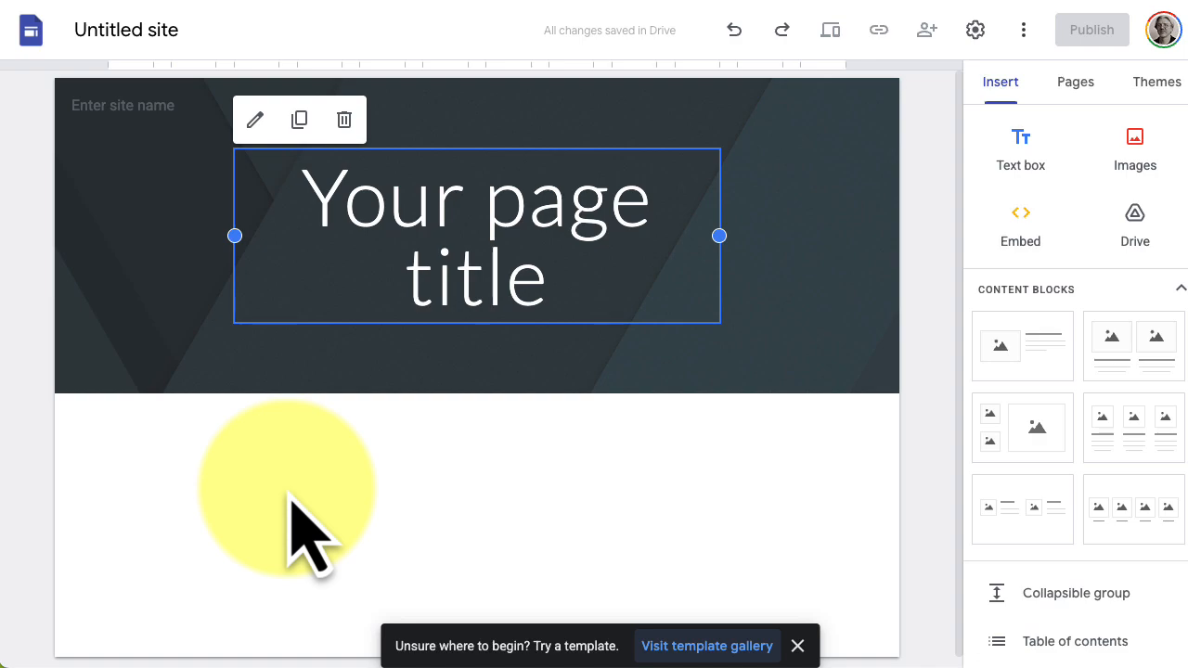
click(204, 33)
double_click(124, 30)
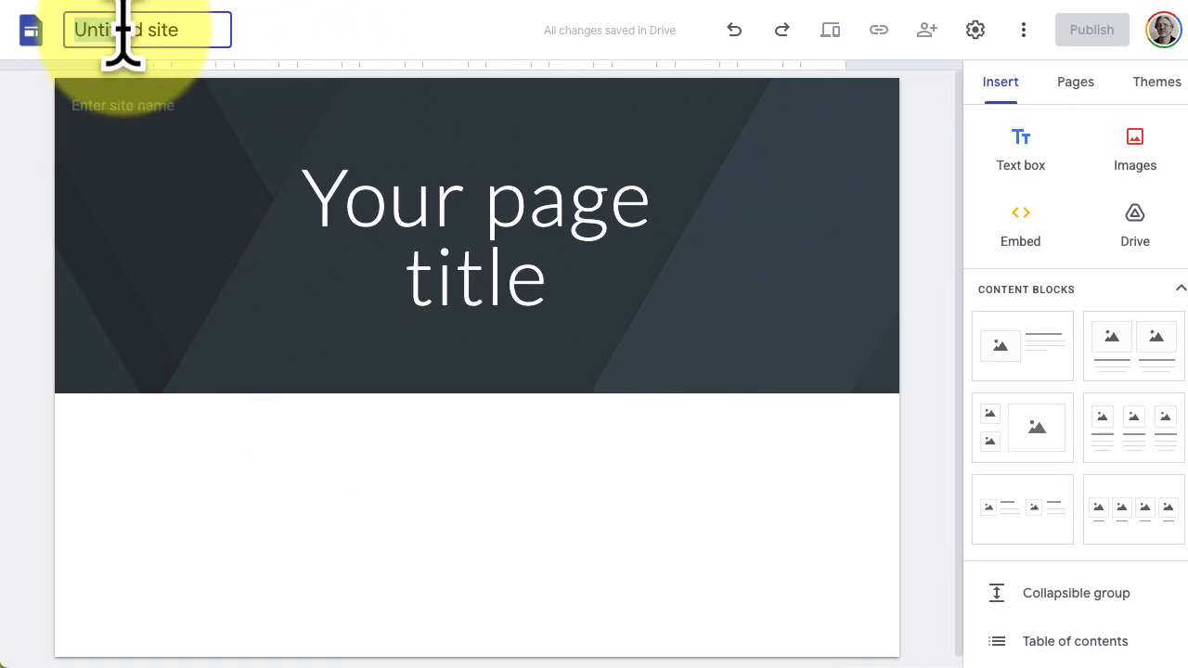
drag(193, 32, 76, 33)
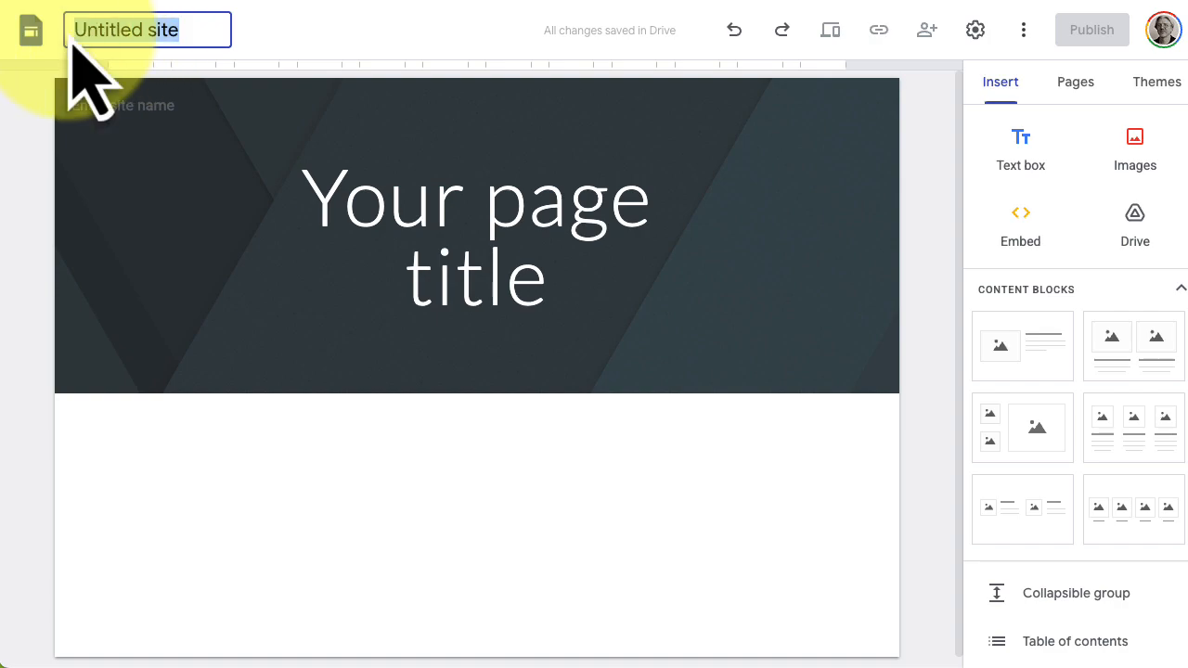
text(Sher)
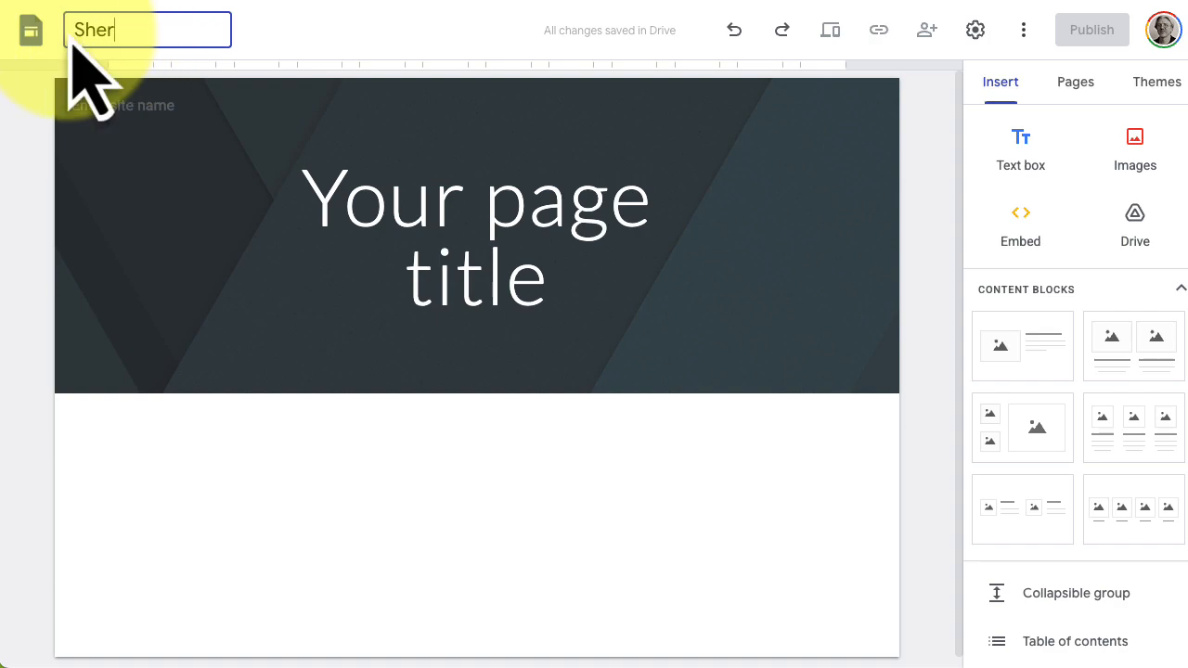
text(man EDET)
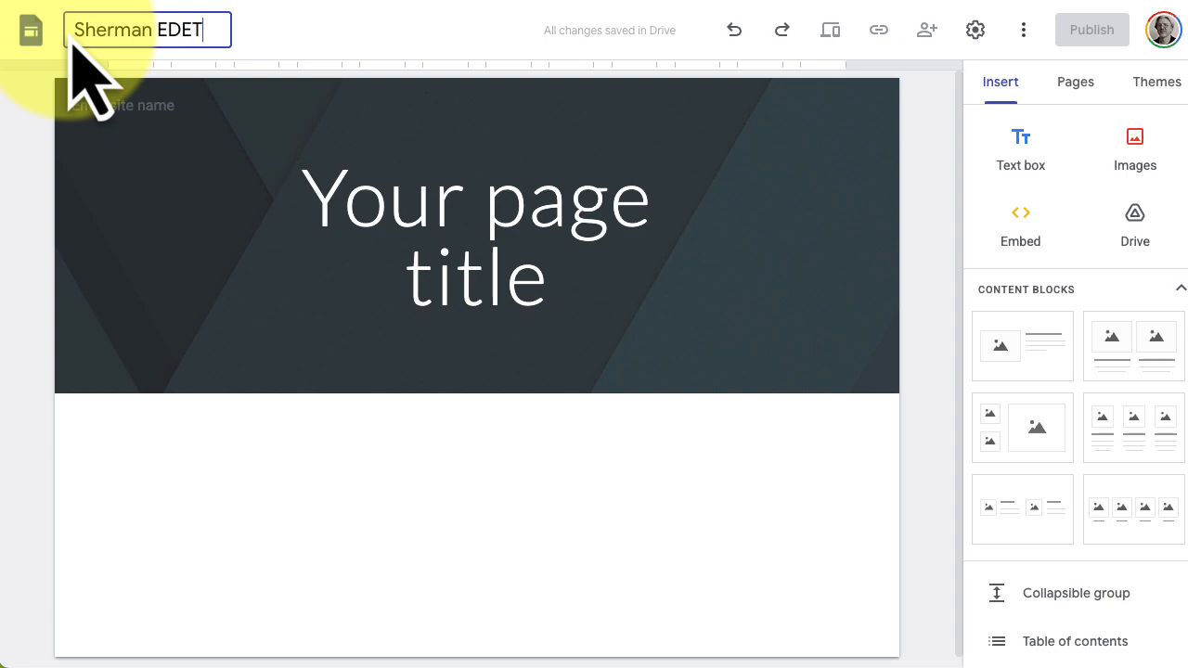
text(454 Site)
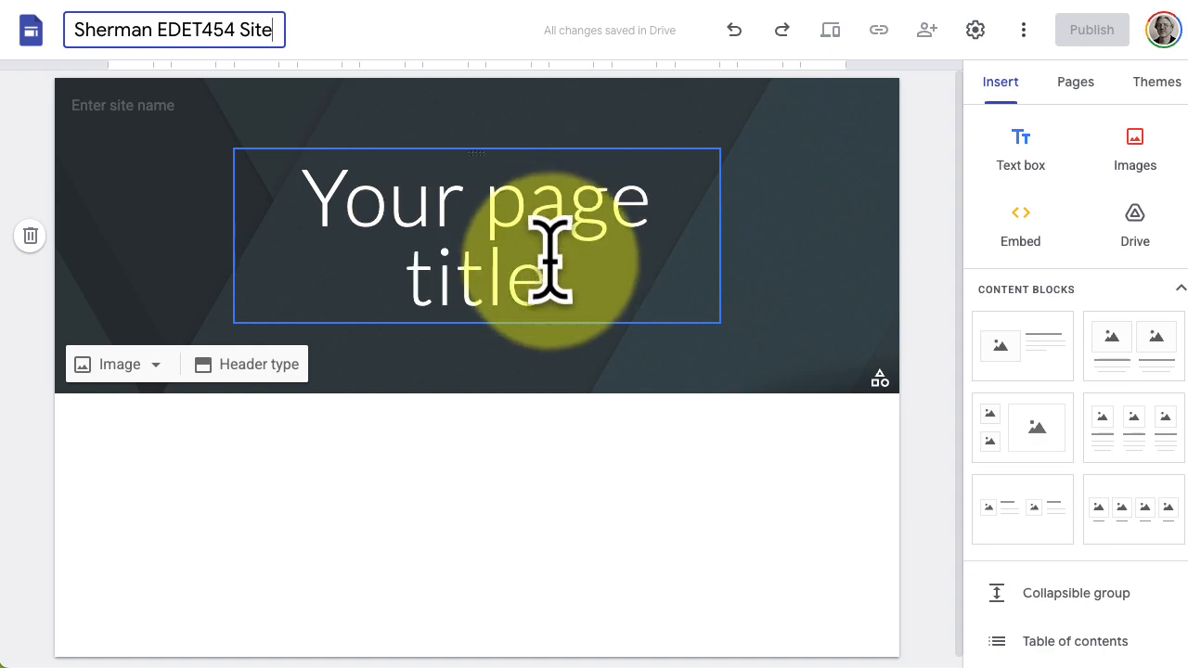
Step: Set the home page header type to Title only and apply the Impression theme to the site
click(249, 365)
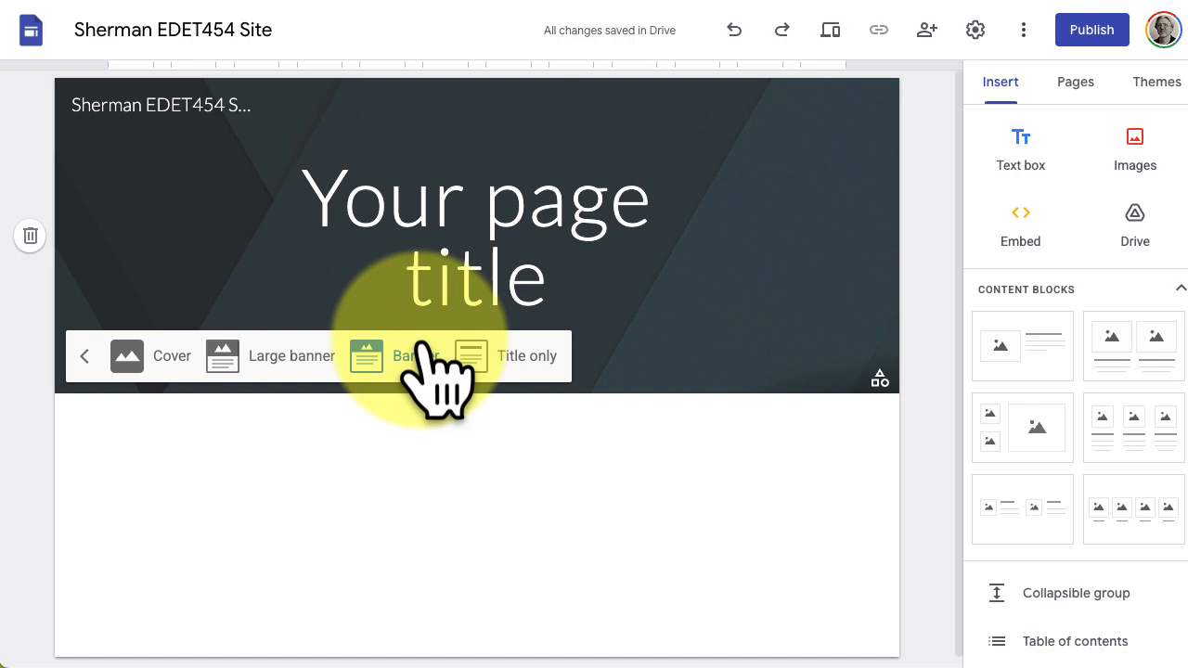
click(525, 362)
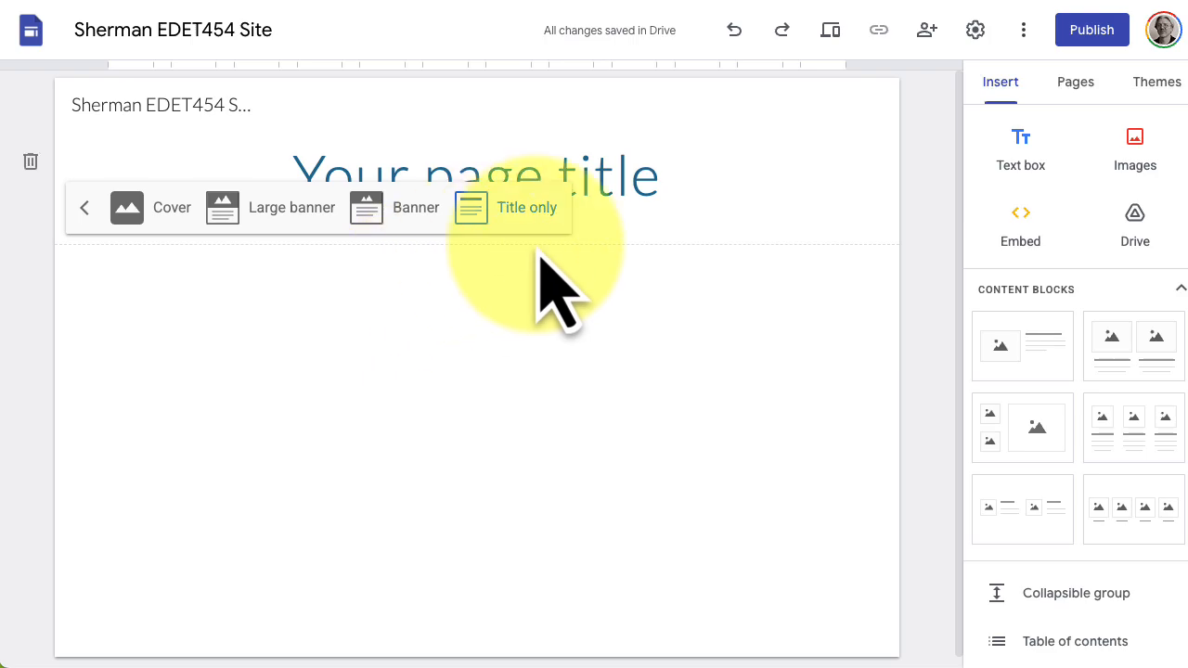
click(1161, 90)
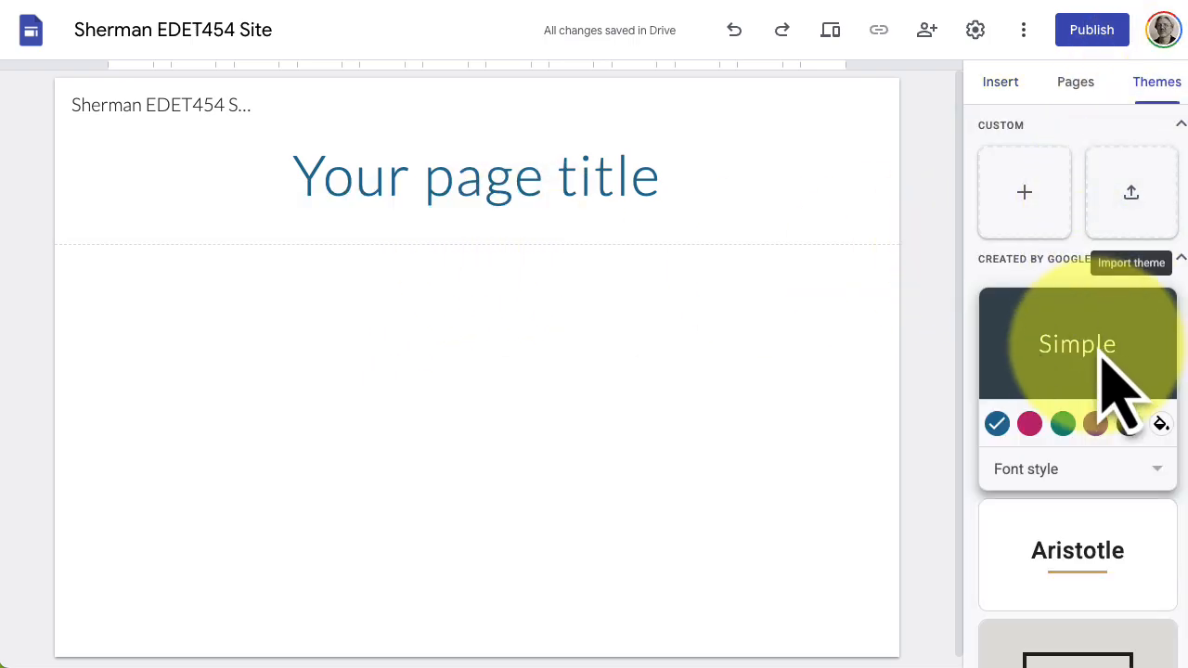
scroll(1121, 511, down, 5)
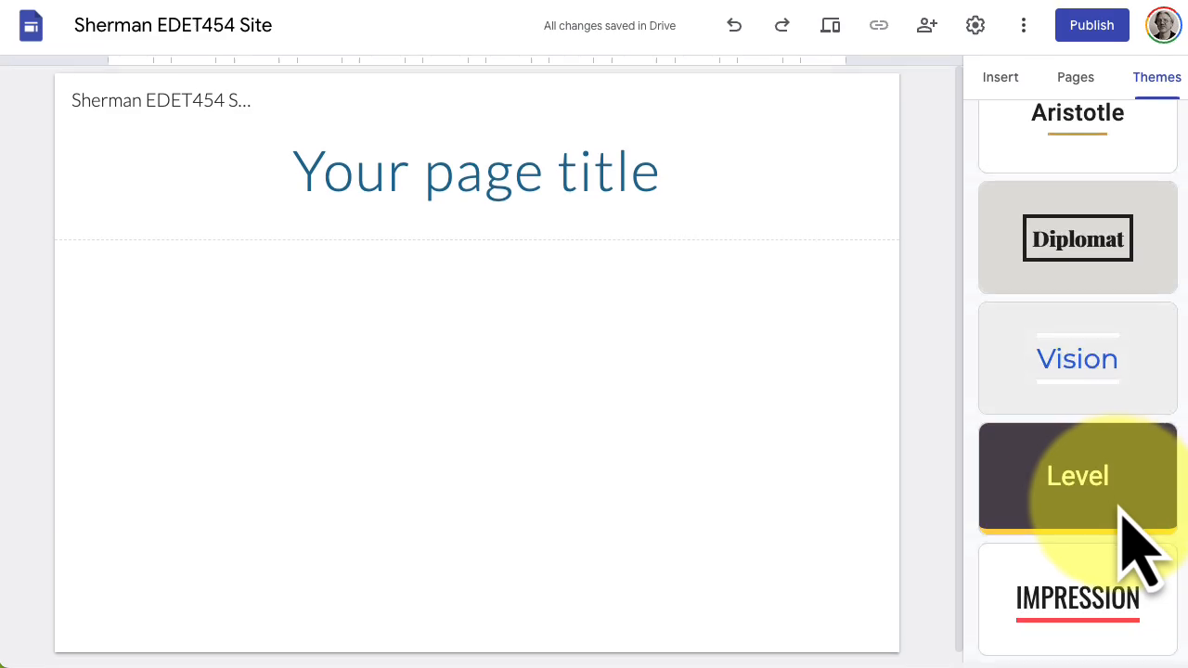
scroll(1122, 512, up, 2)
scroll(1122, 515, up, 3)
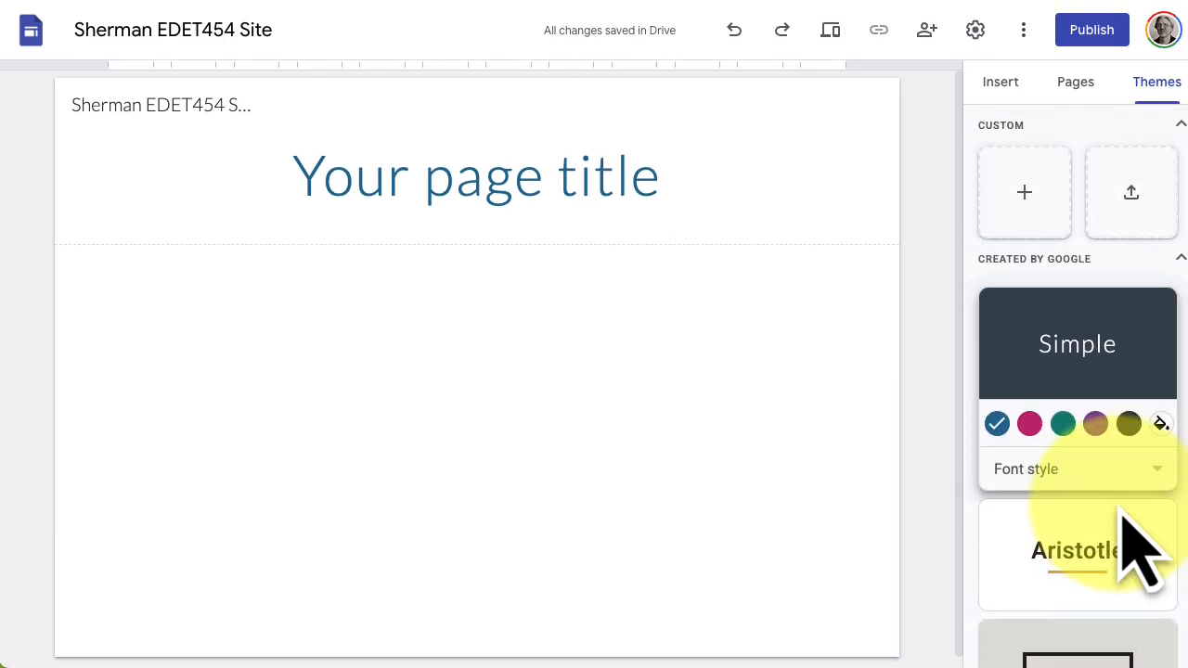
scroll(1121, 514, down, 5)
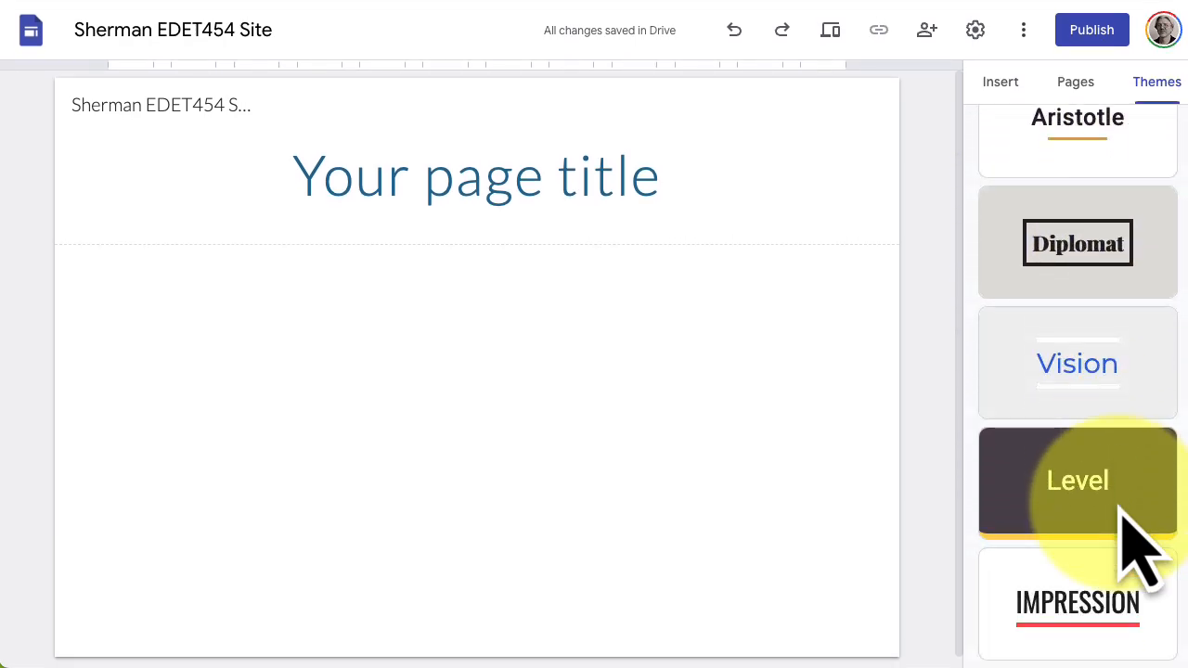
click(1066, 607)
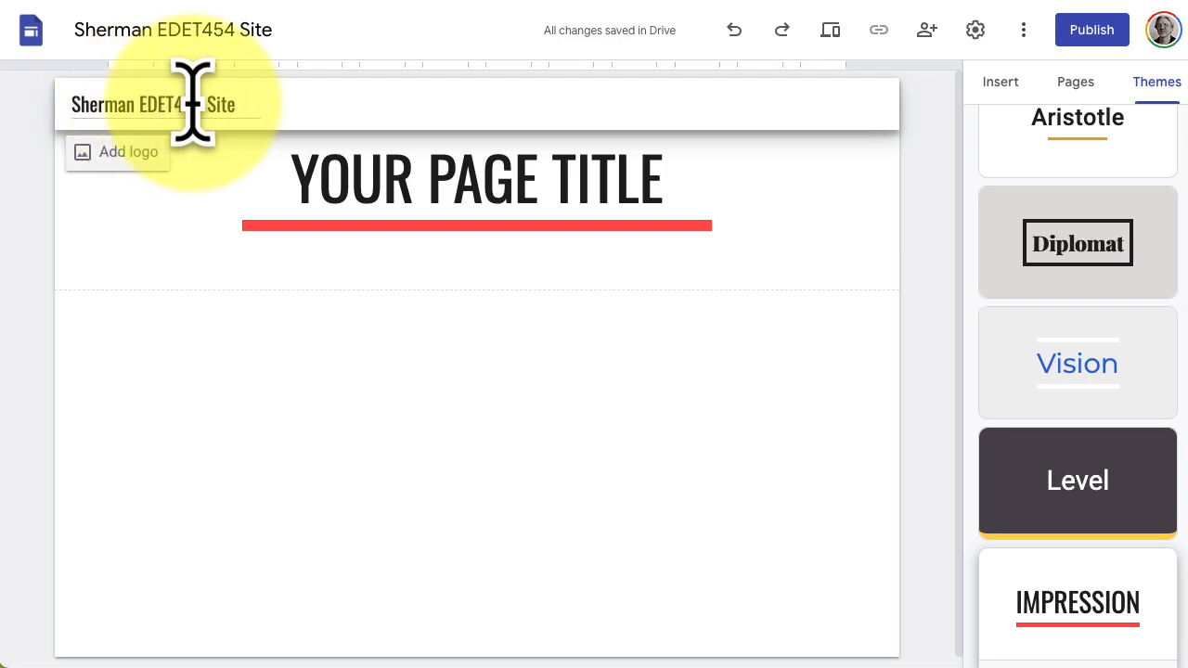
Step: View the brand image settings for adding a logo to the site, and close them
click(130, 154)
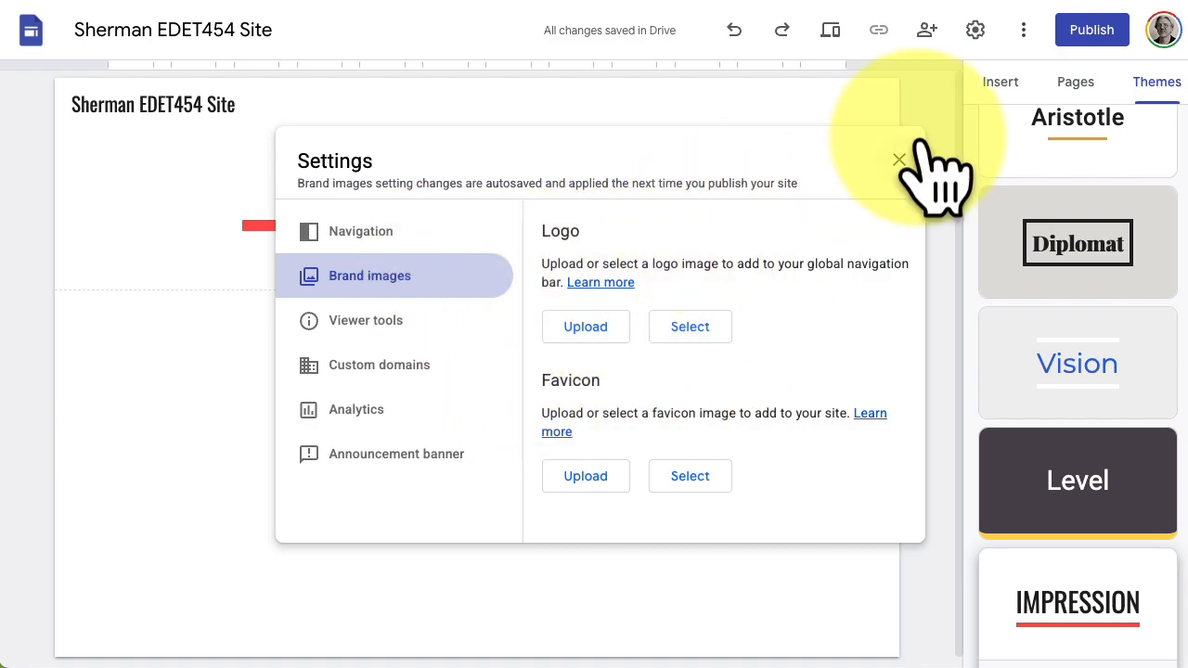
click(898, 160)
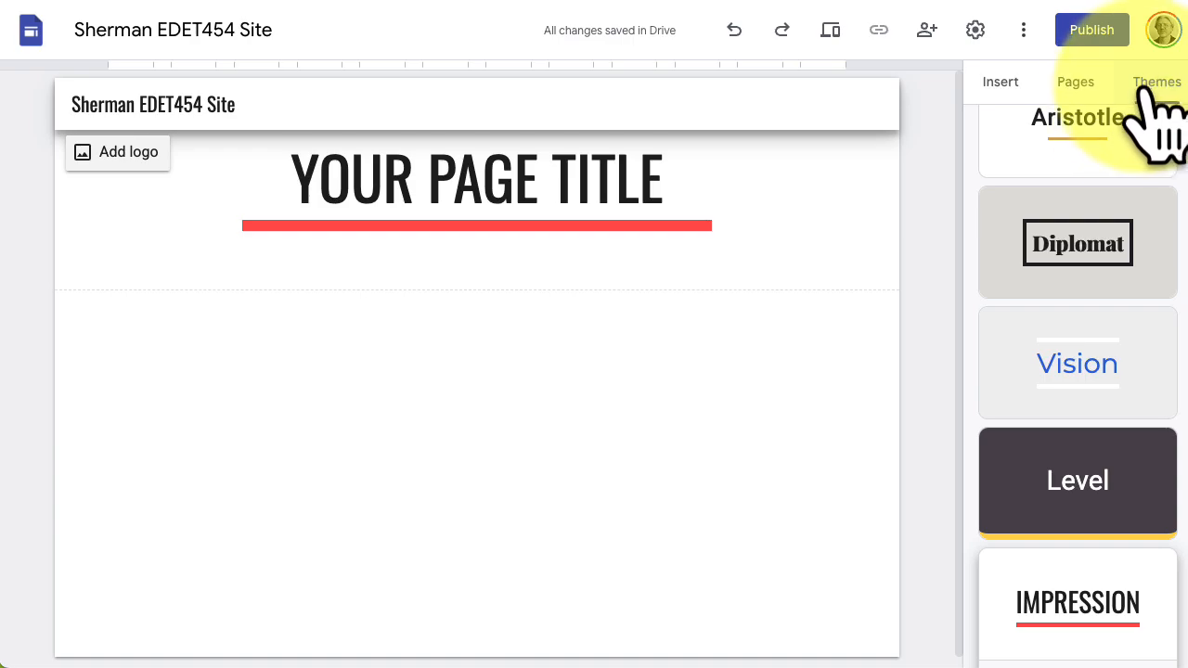
Step: Replace the placeholder page title with the owner's full name in possessive form followed by "TEACHING SUPPORT SITE"
click(1076, 84)
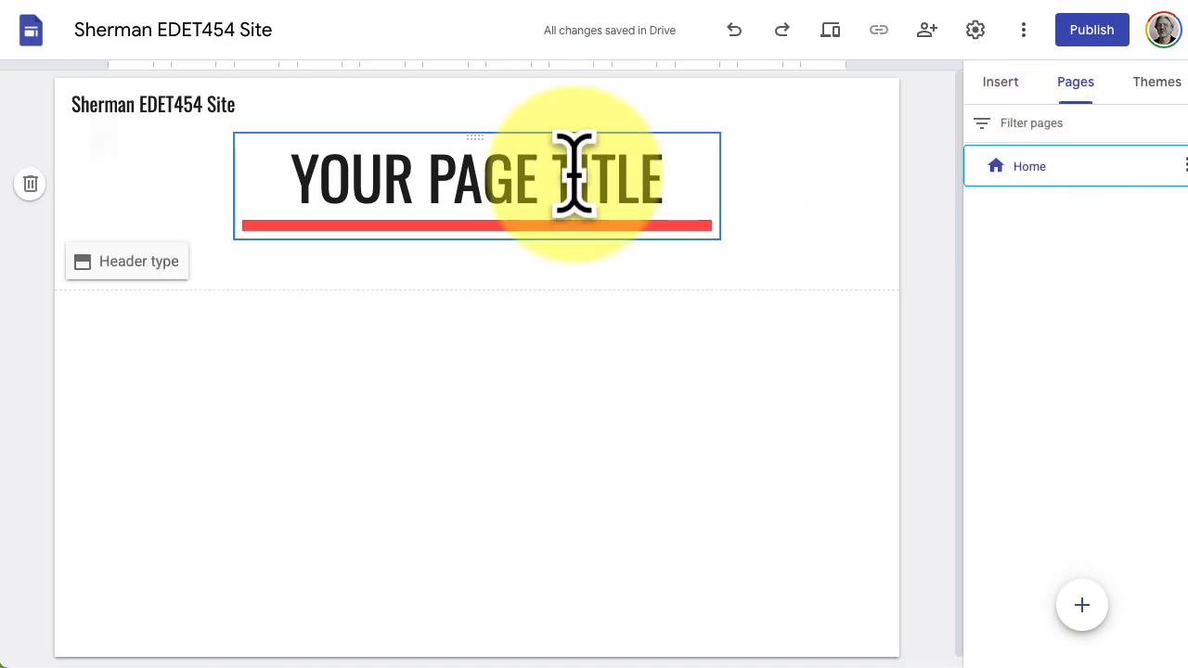
click(654, 174)
drag(665, 171, 293, 170)
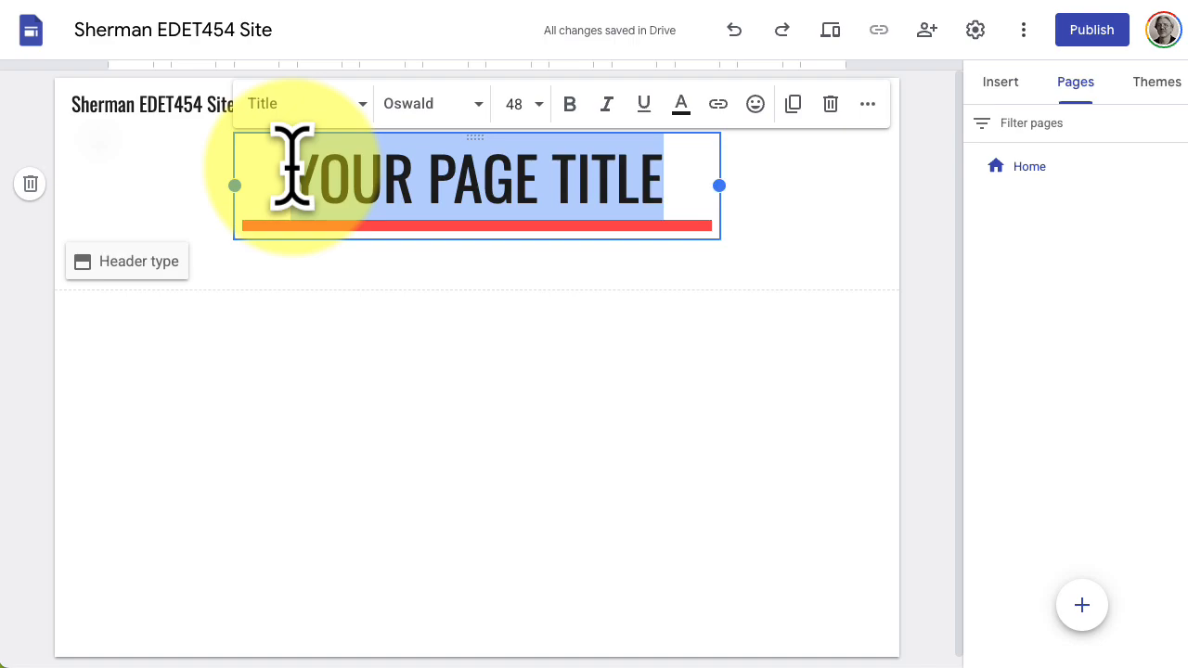
text(GREG SHER)
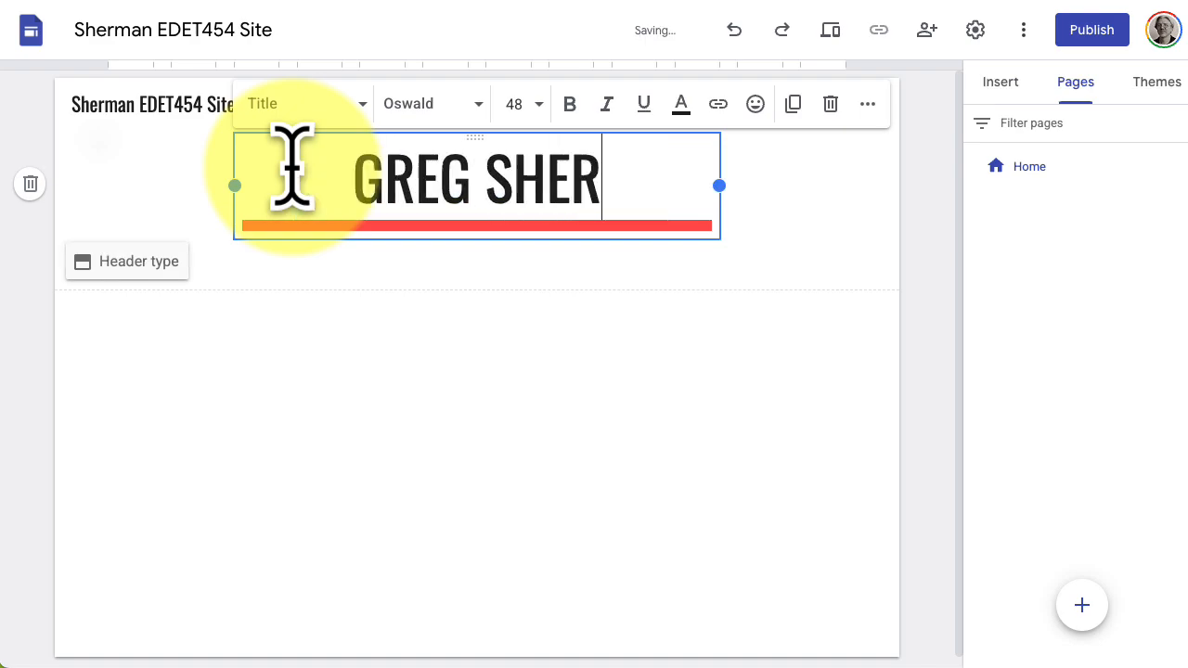
text(MAN)
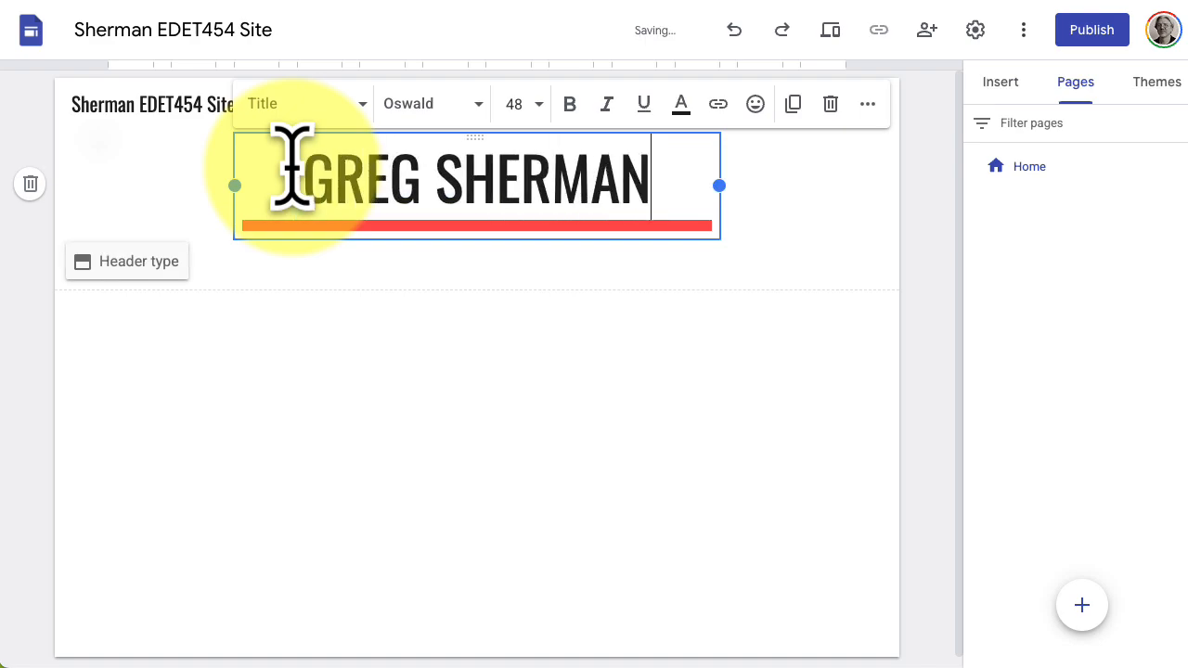
text('S TEAC)
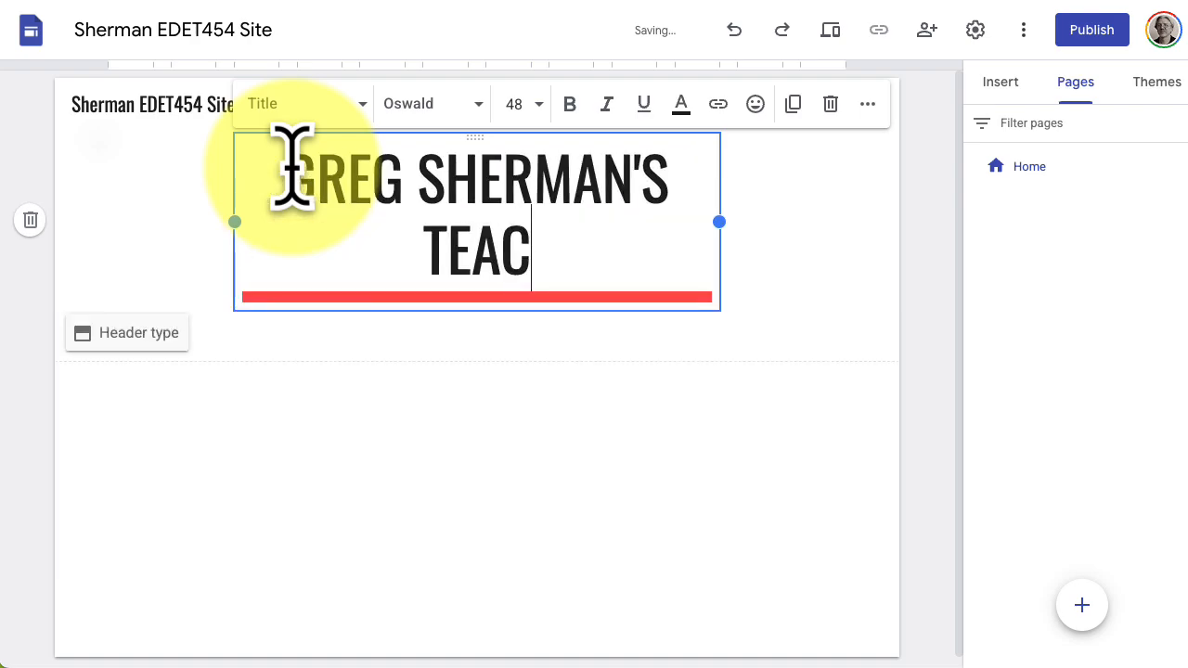
text(HING SUPPORT )
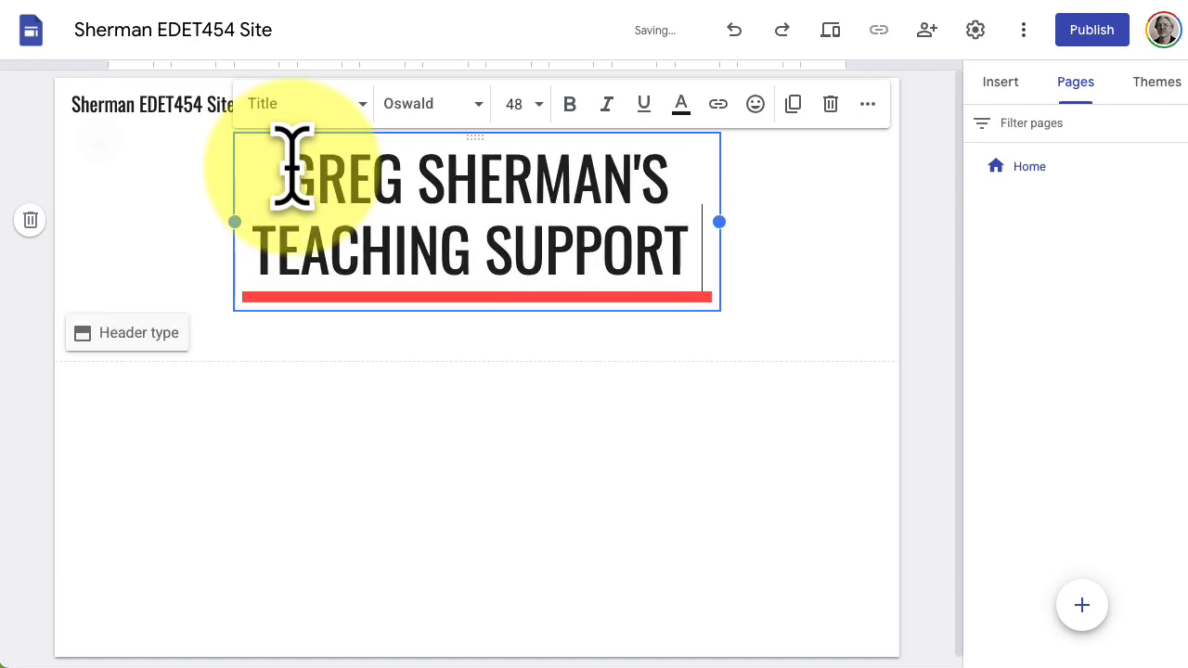
text(SITE)
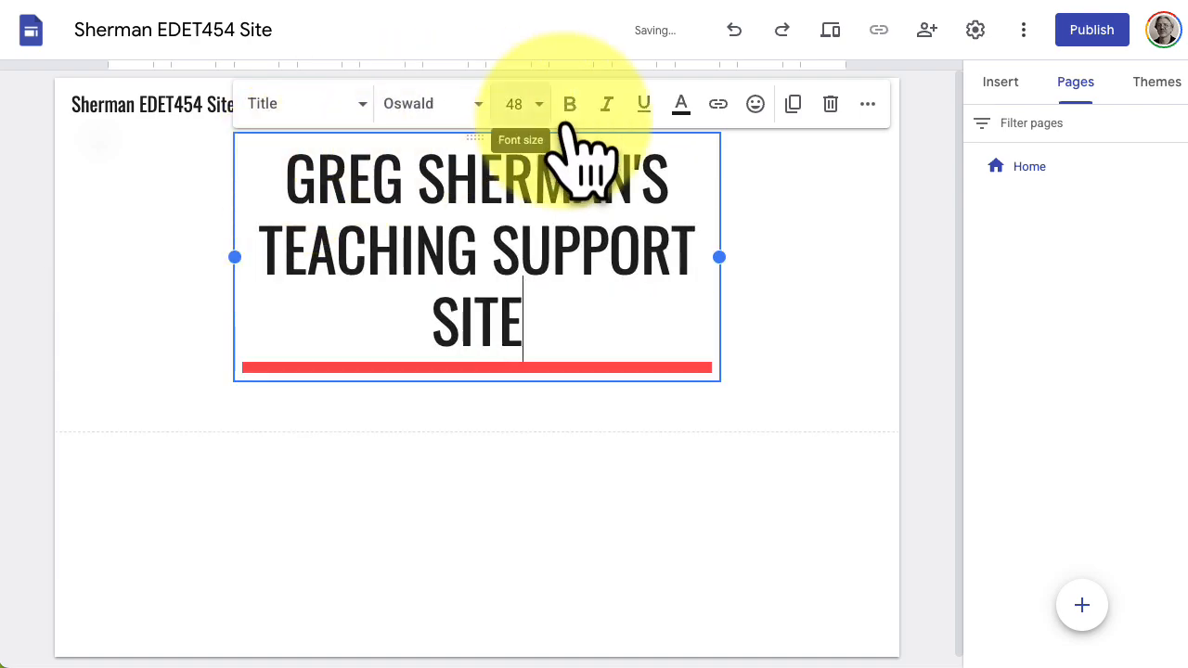
Step: Widen the title text box on both sides to span the full width of the page's content grid
drag(719, 257, 845, 242)
drag(228, 226, 107, 215)
drag(838, 225, 844, 222)
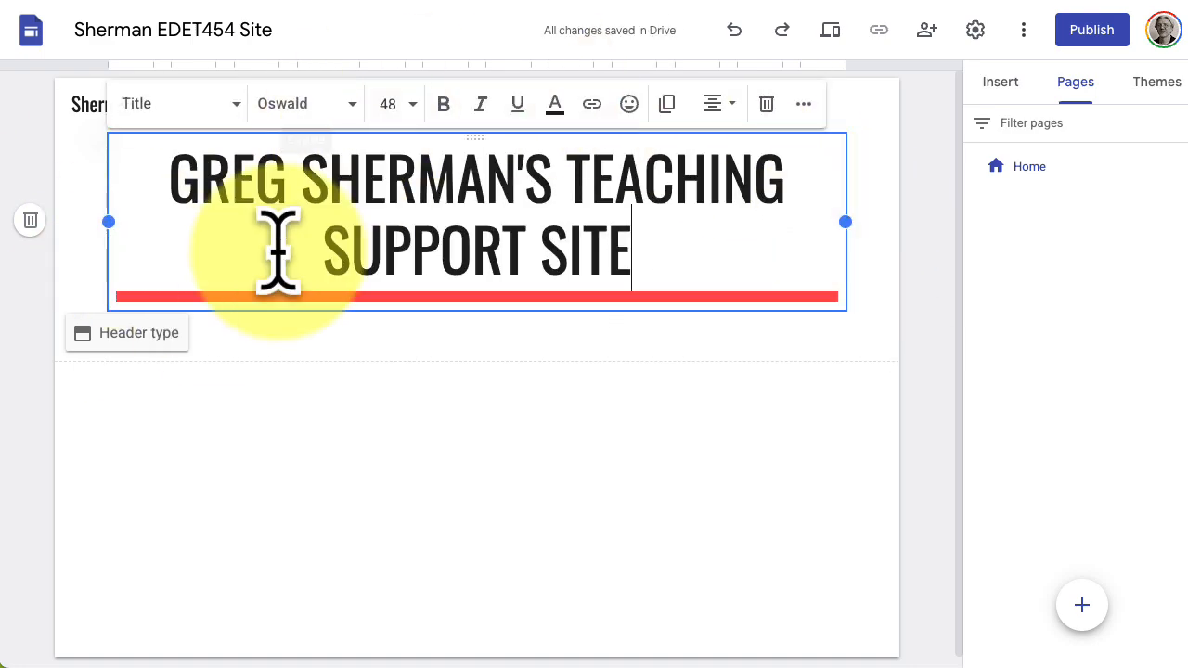
Step: Set the font size of the whole page title to 36
click(405, 103)
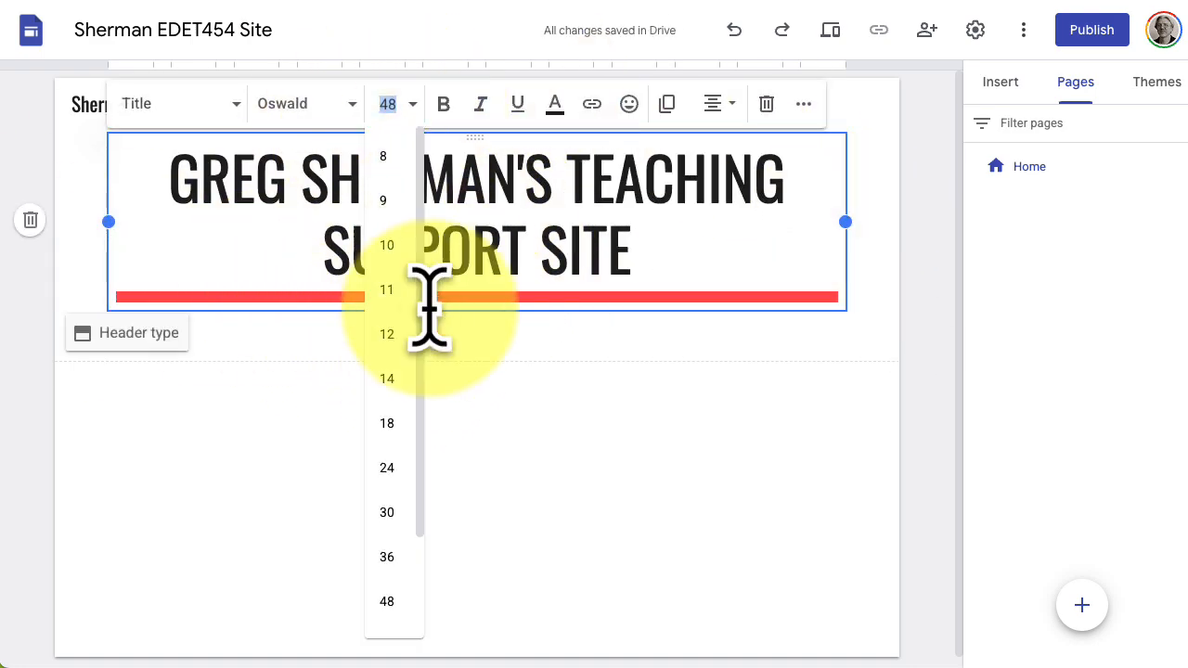
click(391, 559)
drag(650, 251, 165, 176)
click(414, 109)
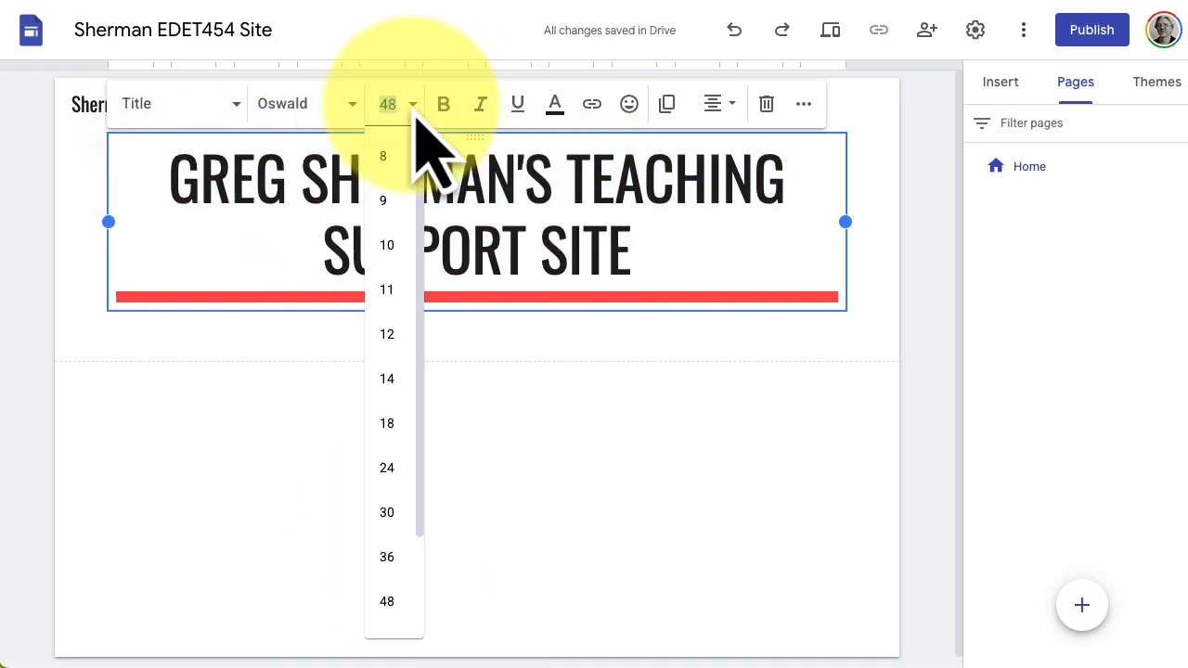
click(393, 557)
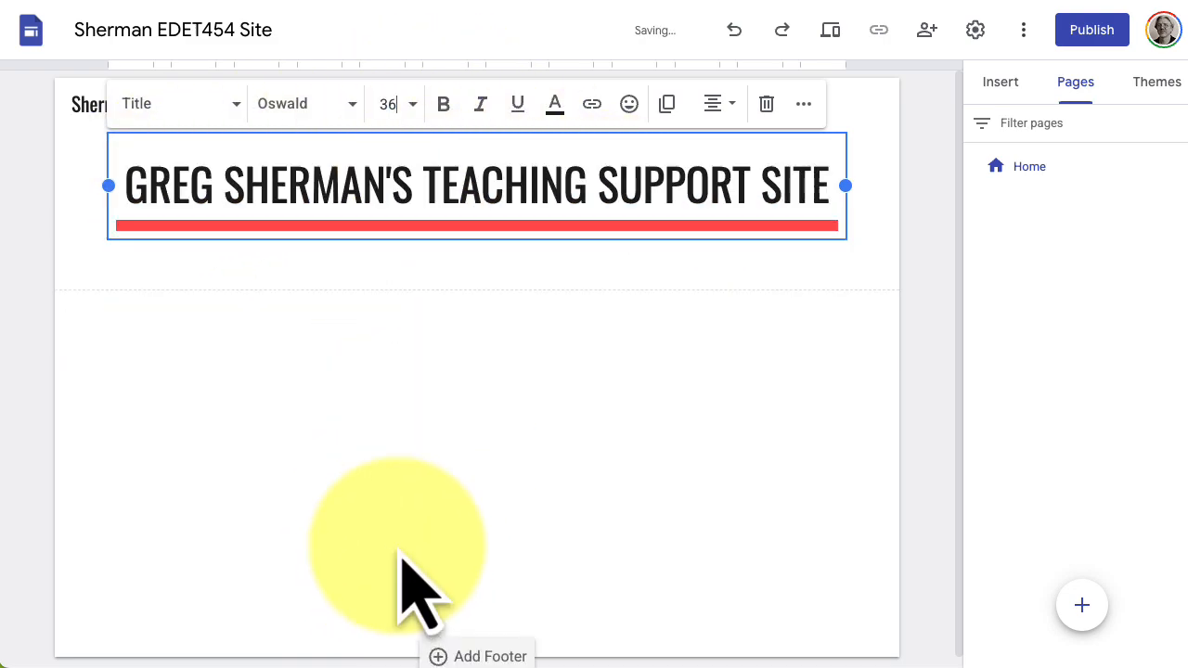
click(567, 366)
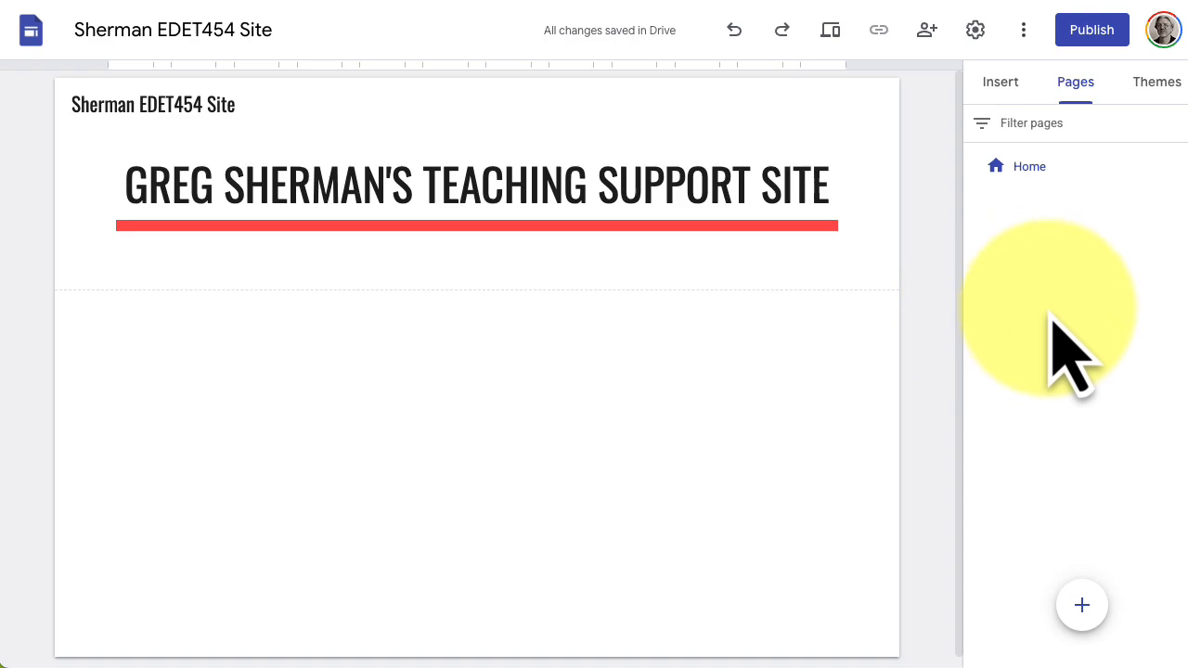
Step: Add a new menu section named "Me & My Students" to the site navigation
mouse_move(1078, 608)
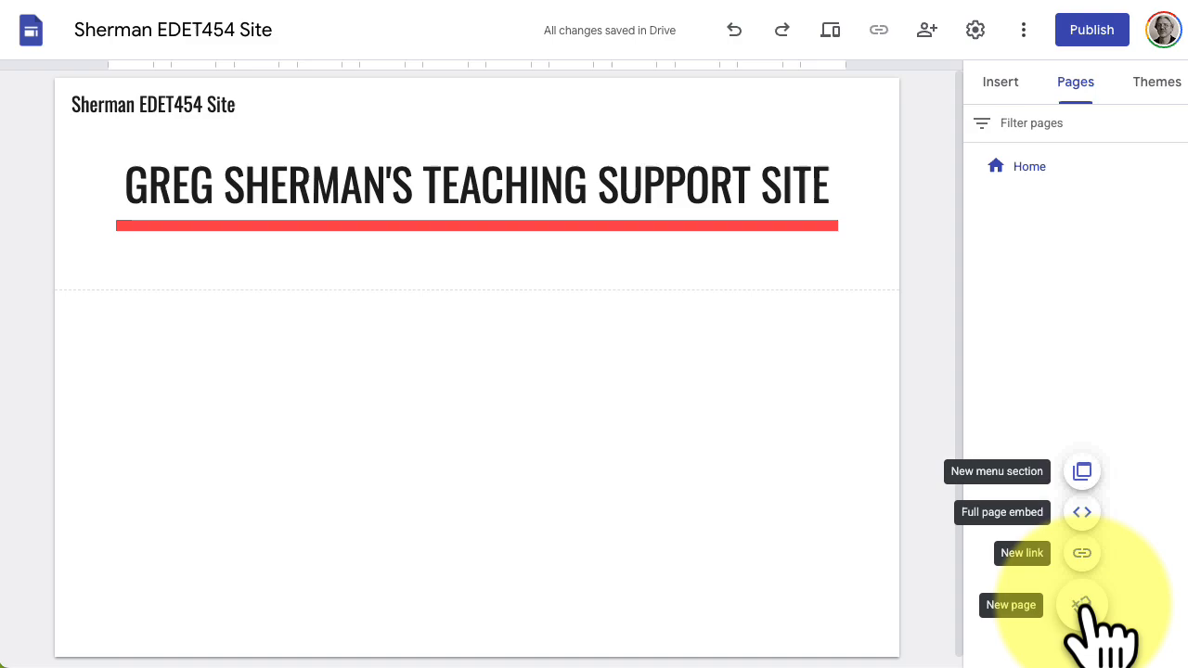
click(1082, 472)
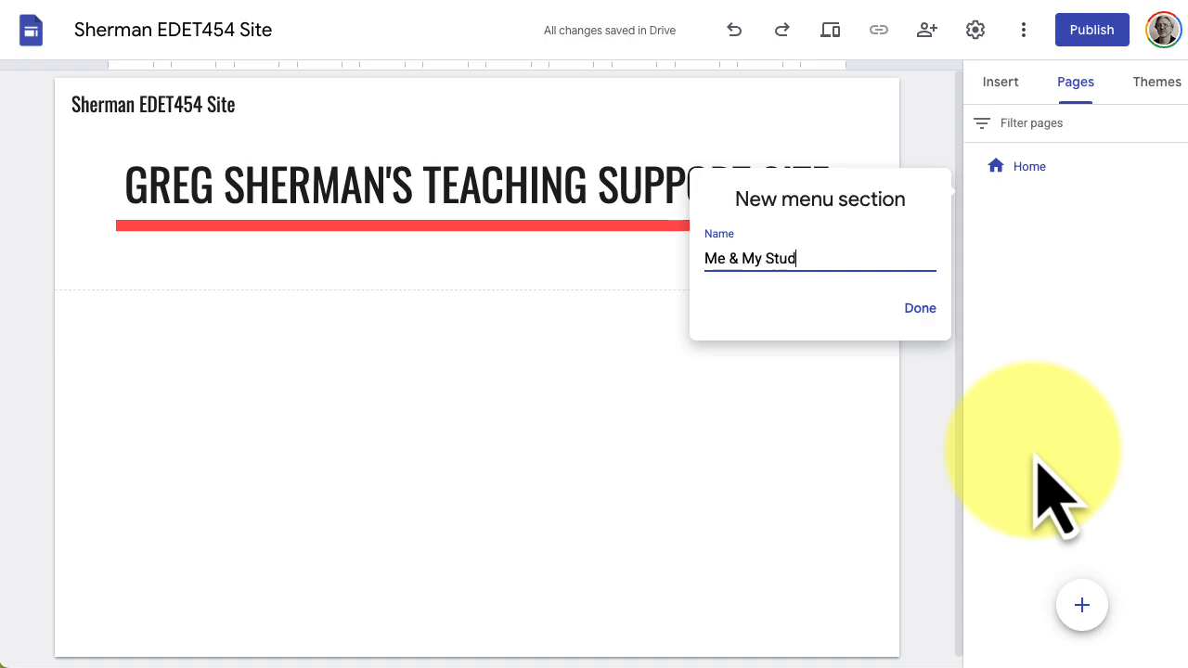
click(931, 310)
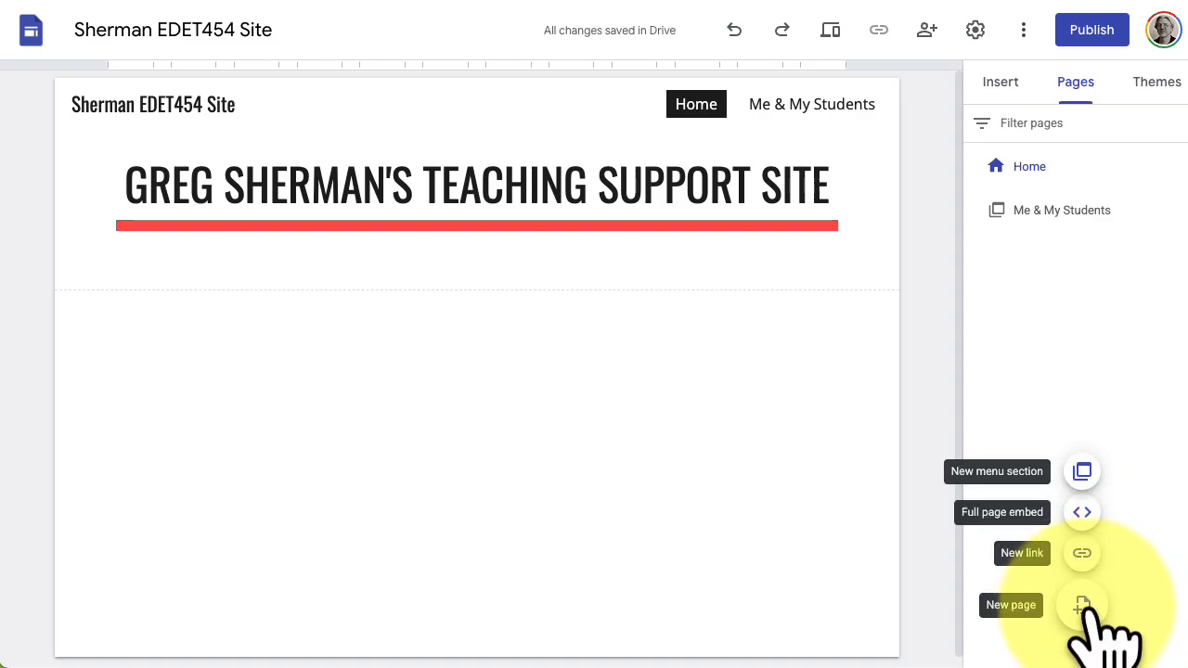
Step: Add a new menu section named "Community" to the site navigation
click(1082, 471)
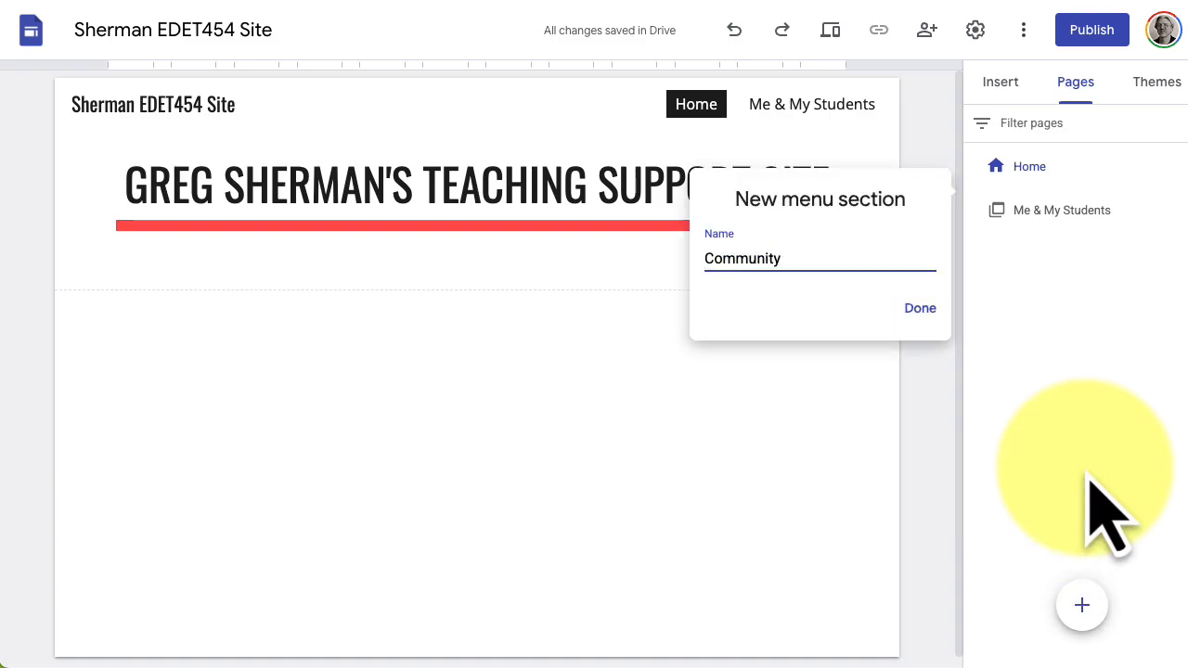
text(Community)
click(919, 309)
Step: Add a new menu section named "A&A Technology" to the site navigation
mouse_move(1085, 620)
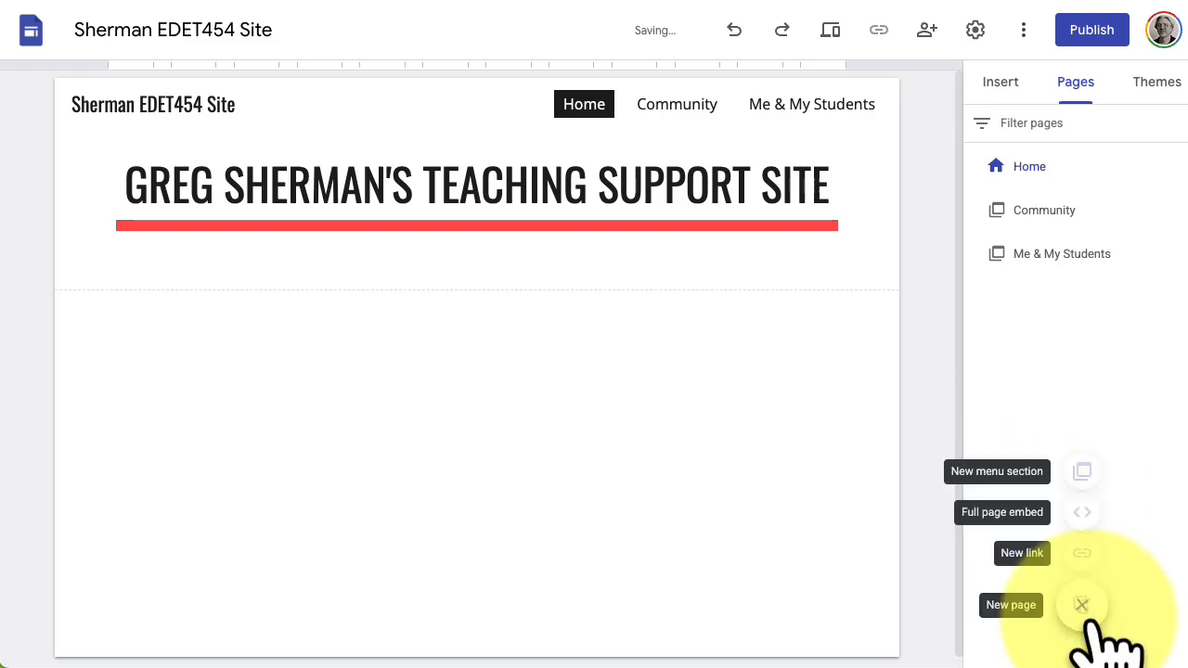
click(1082, 473)
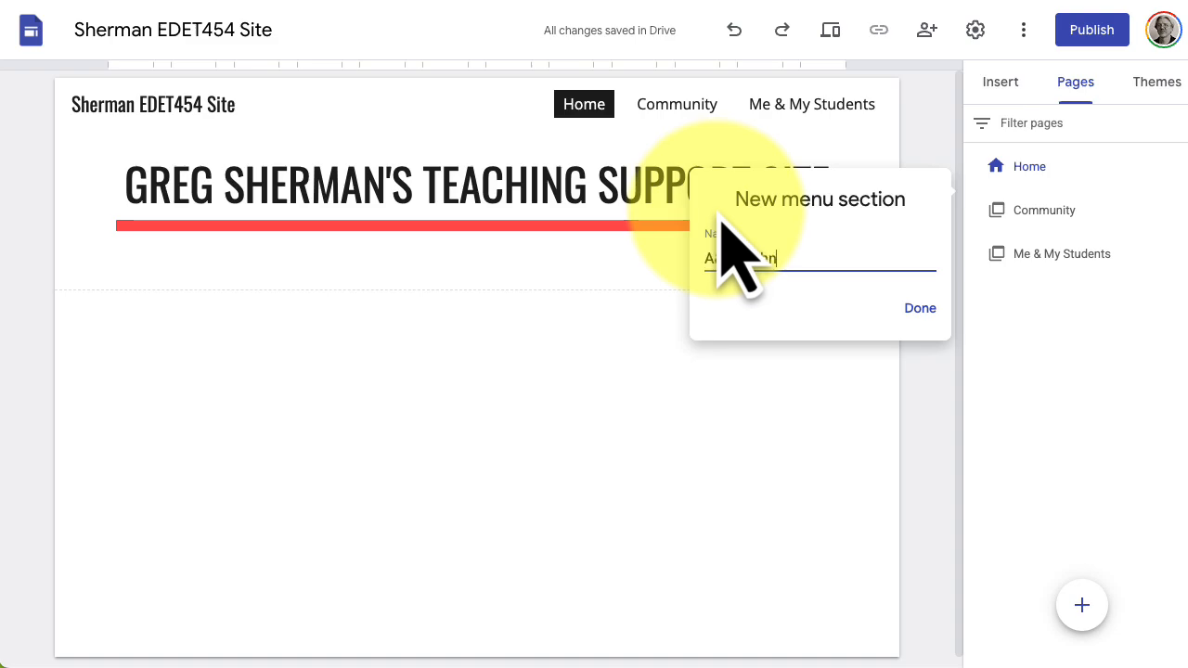
text(A&A Technology)
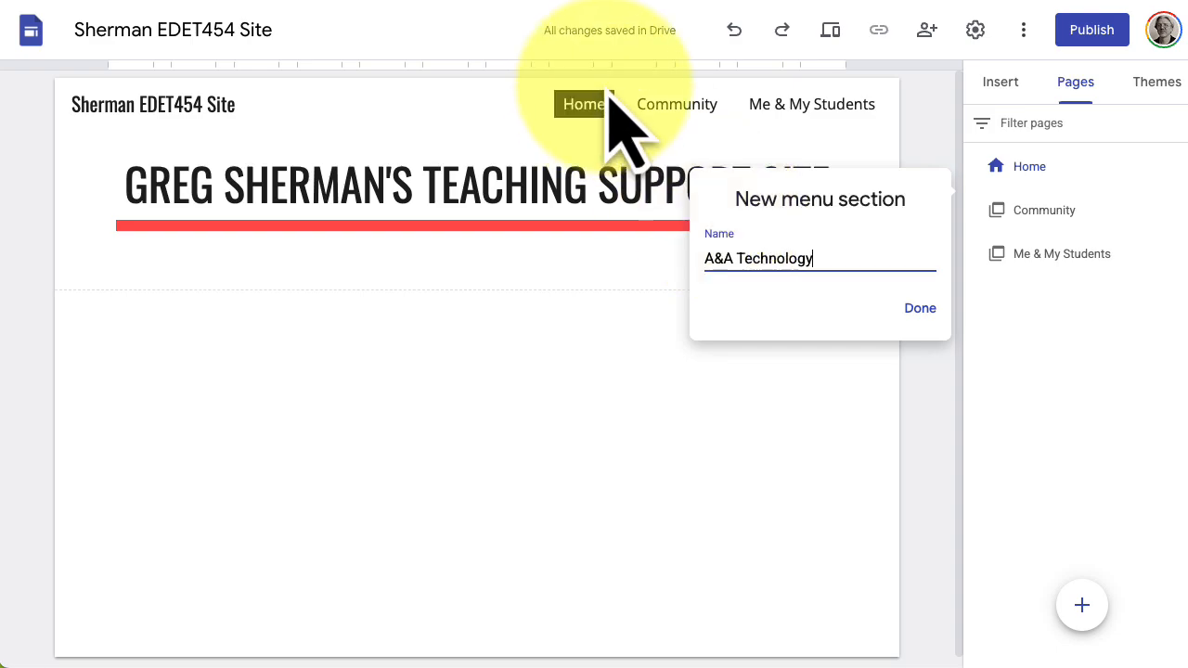
click(919, 308)
Step: Add a new menu section named "Instruction" to the site navigation
mouse_move(1080, 612)
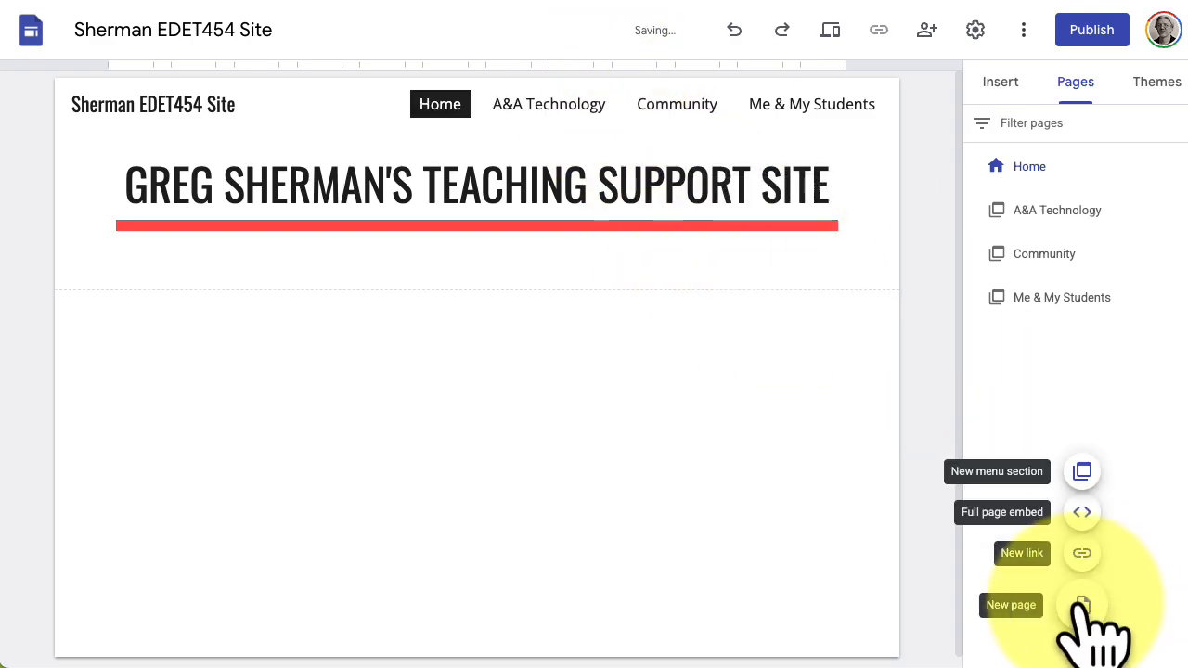
click(1083, 472)
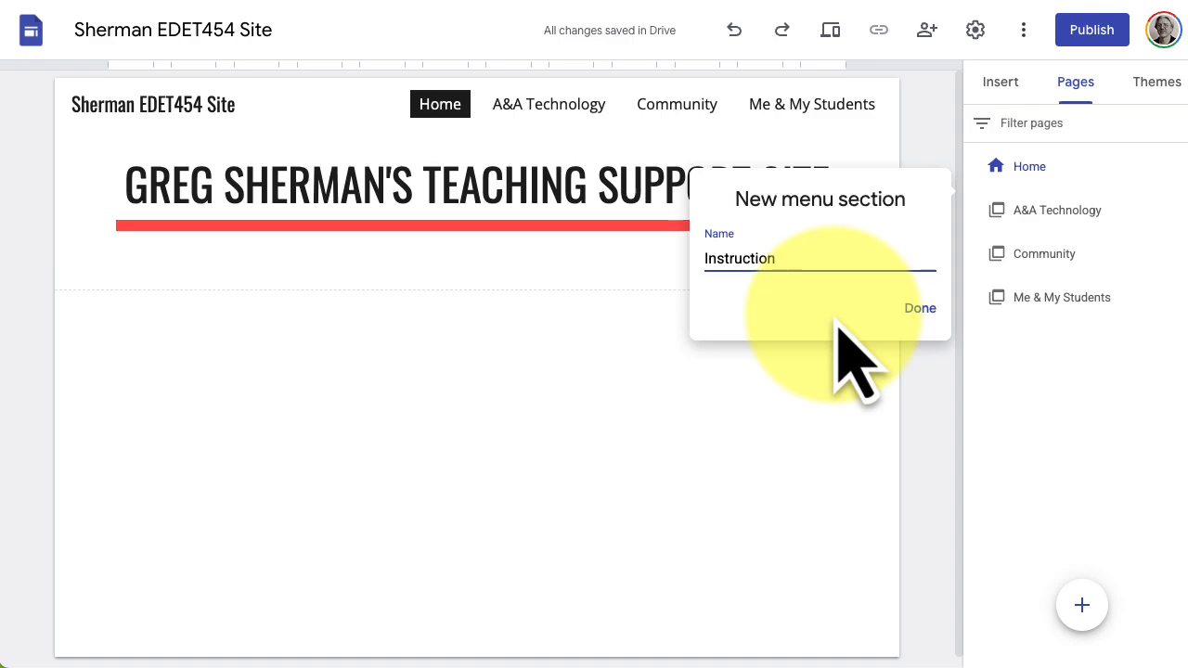
click(918, 311)
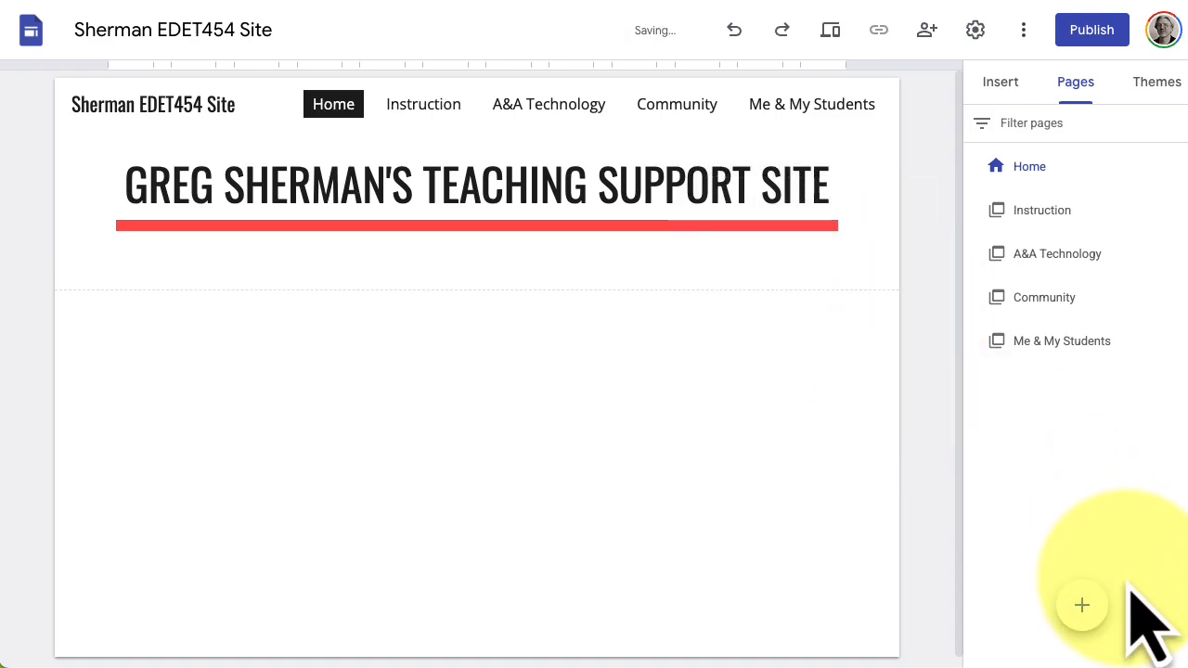
Step: Add a new menu section named "UDL" to the site navigation
mouse_move(1083, 617)
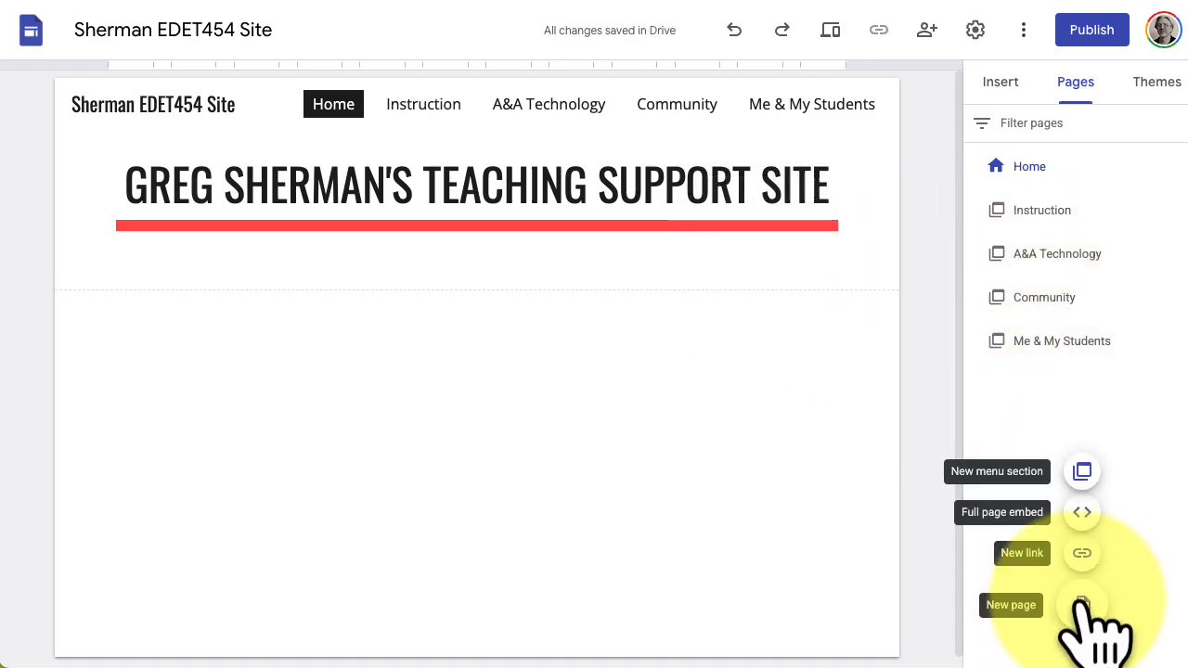
click(1083, 472)
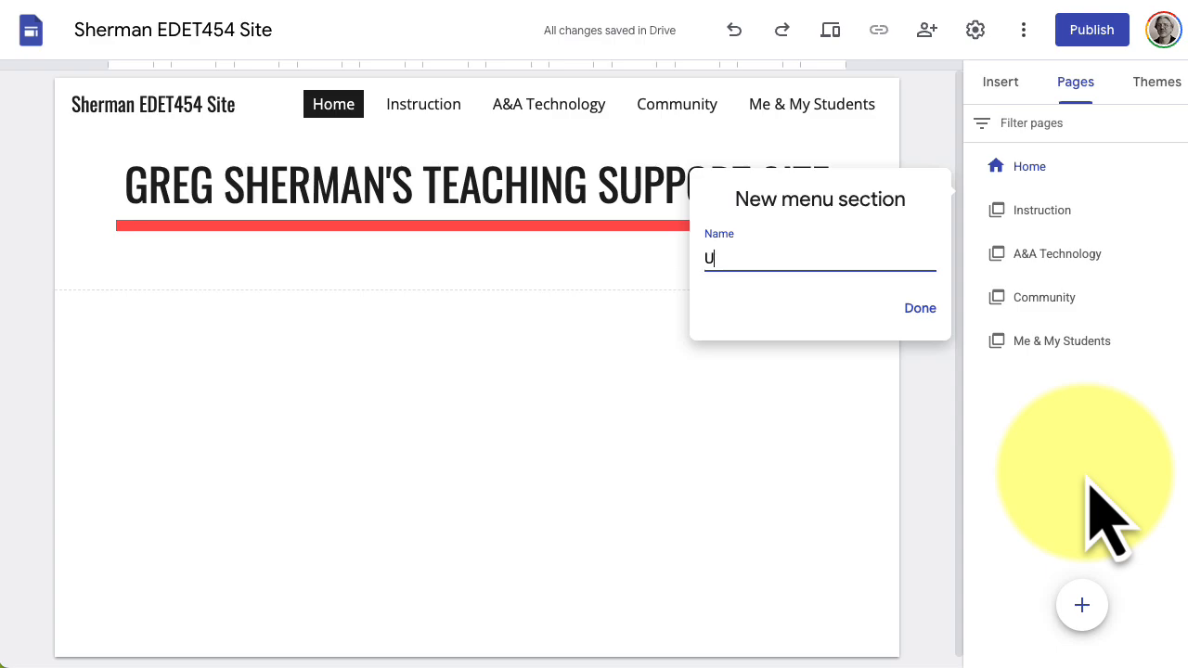
click(919, 309)
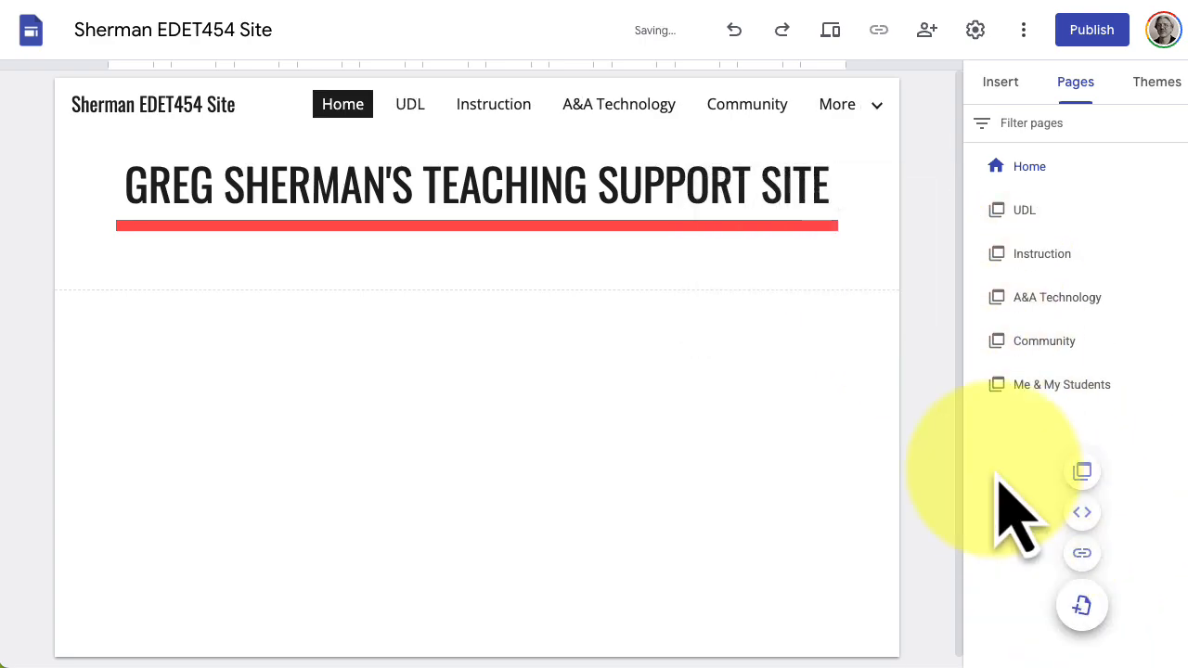
Step: Add a new menu section named "PD" to the site navigation
mouse_move(1081, 596)
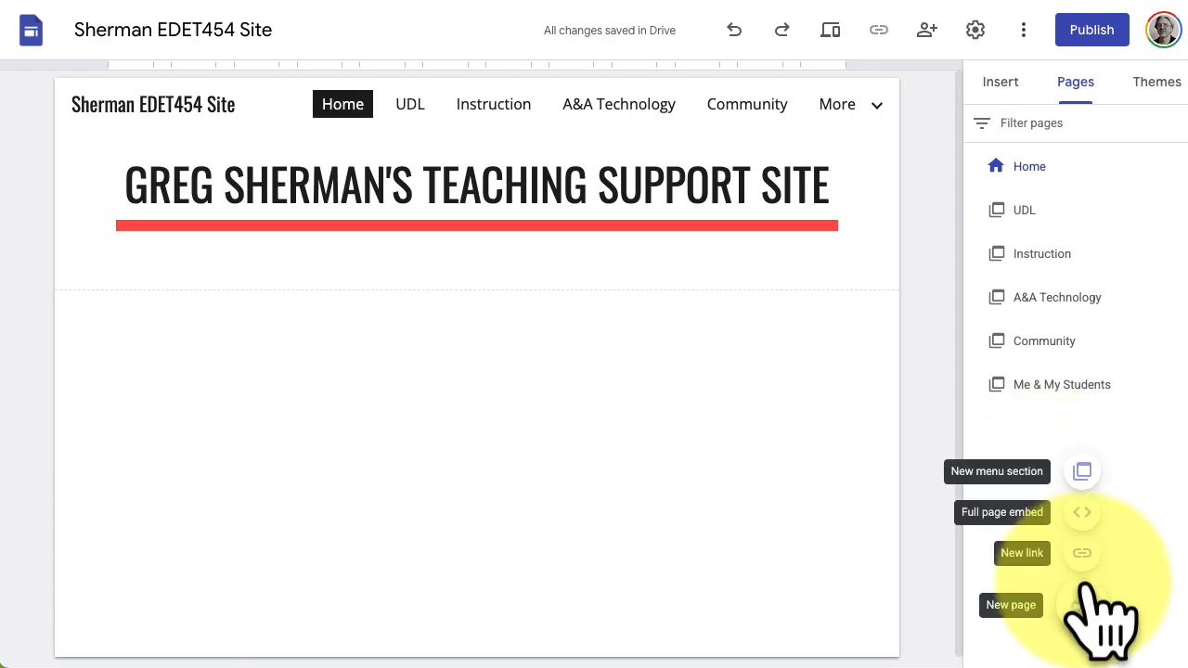
click(1082, 473)
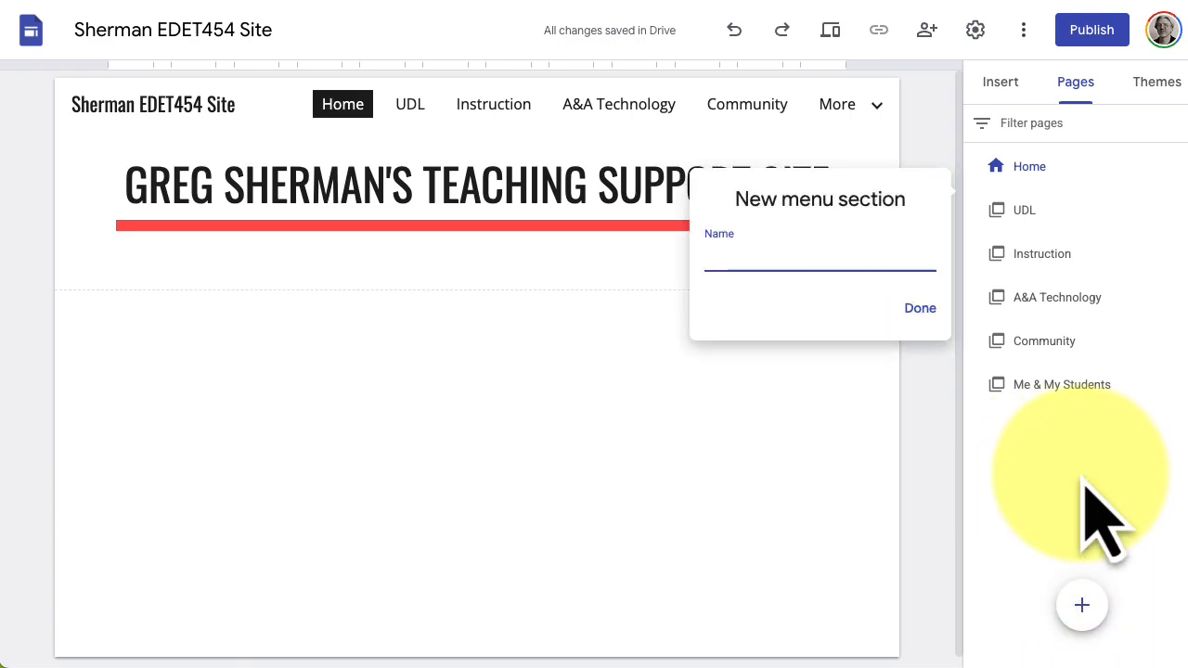
click(919, 309)
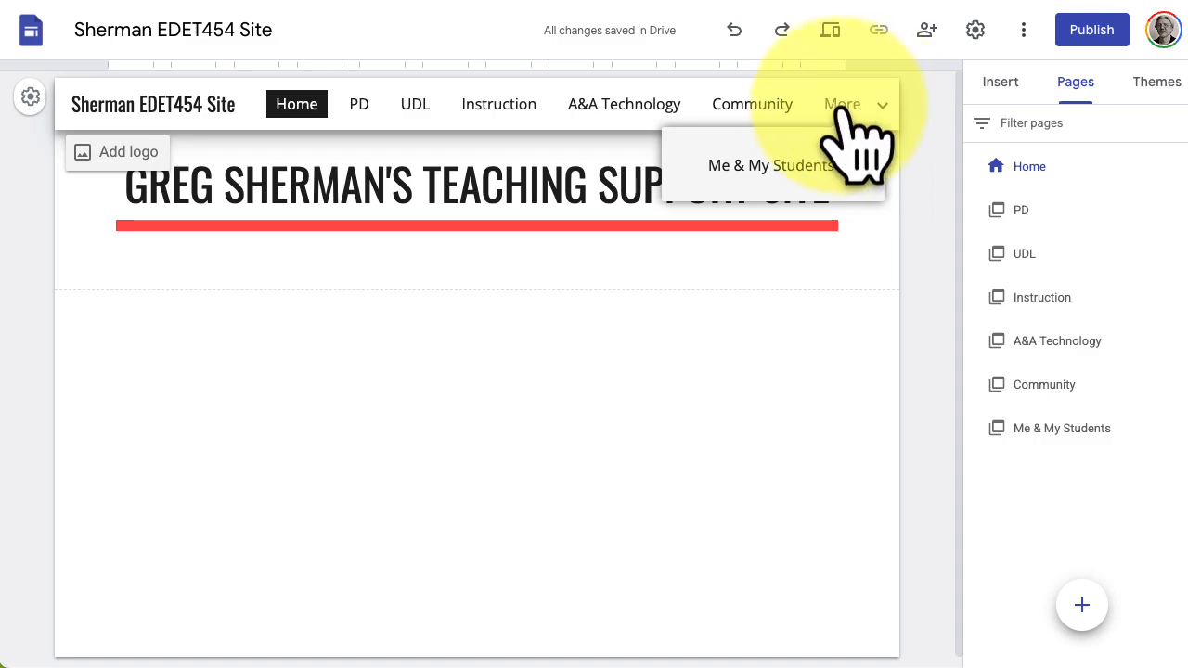
Step: Reorder the menu sections after Home as Me & My Students, Community, A&A Technology, Instruction, UDL and PD
mouse_move(868, 109)
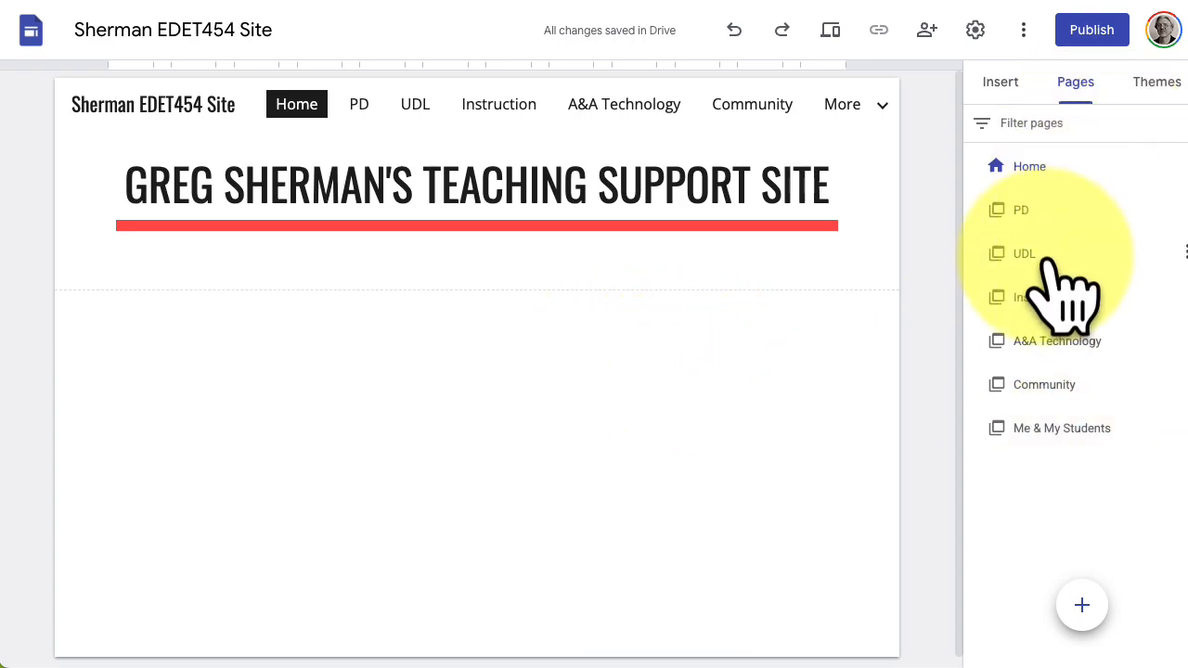
click(756, 149)
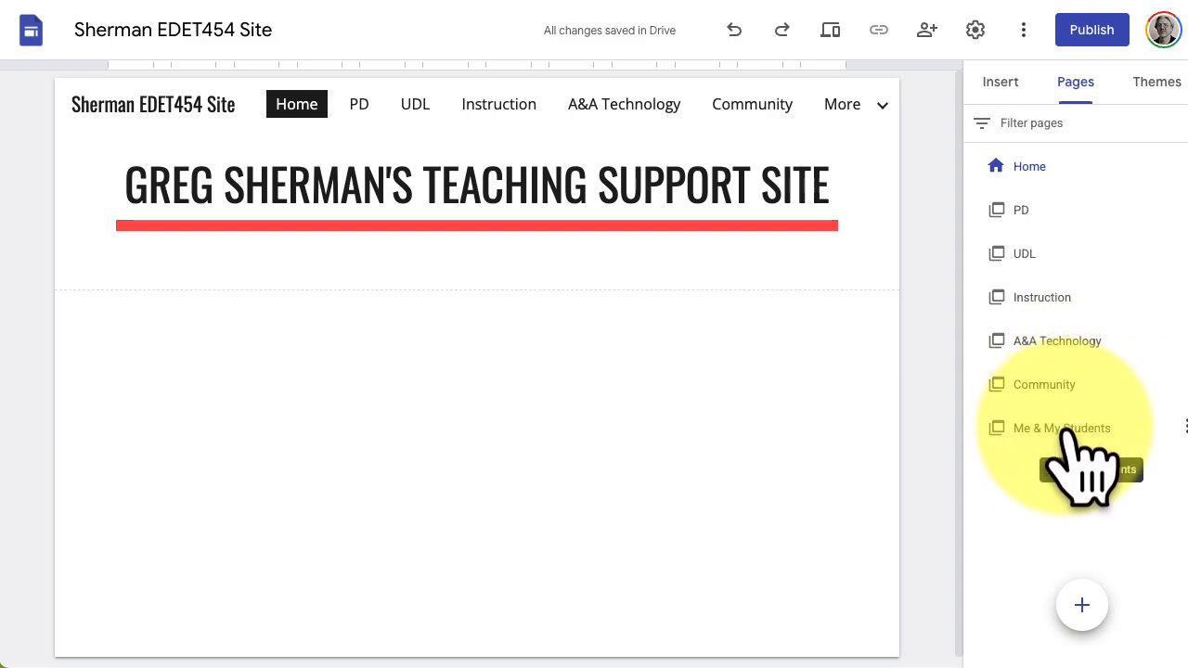
drag(1067, 432, 1081, 215)
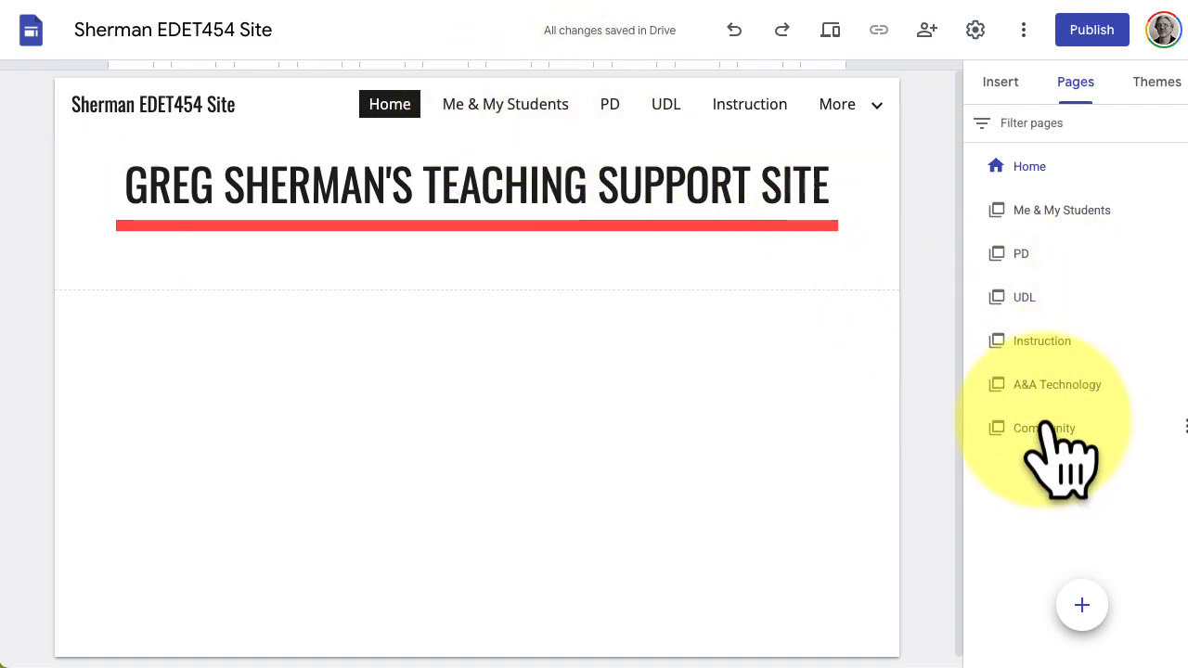
drag(1048, 436, 1086, 303)
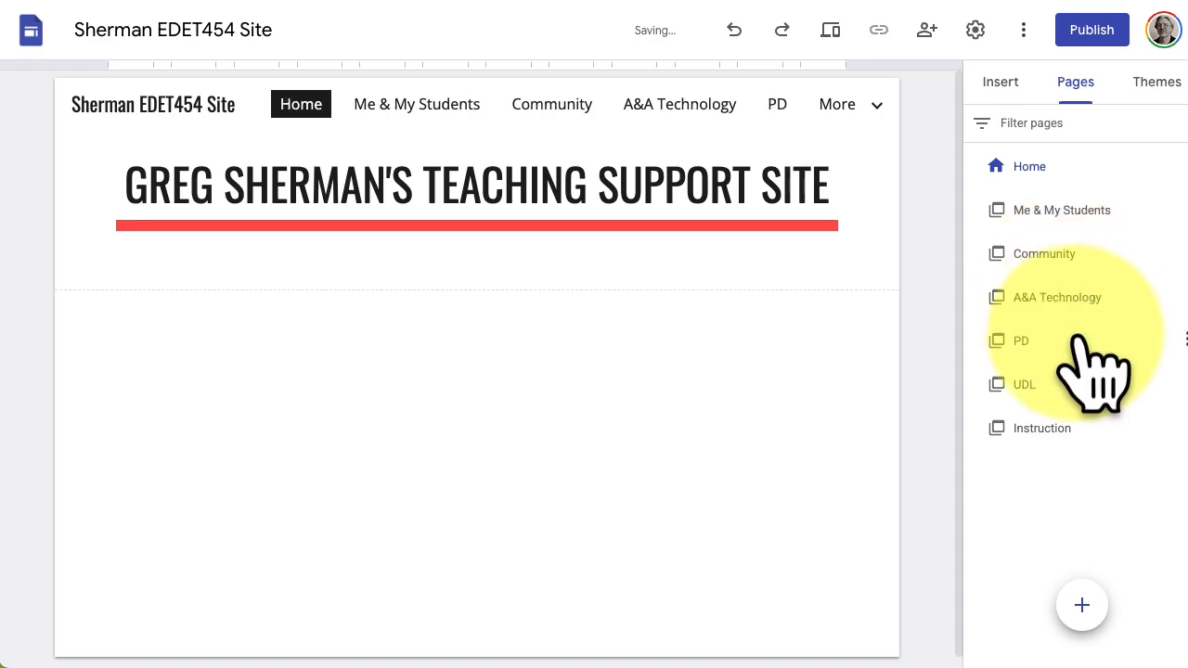
drag(1051, 429, 1068, 341)
drag(1053, 444, 1071, 392)
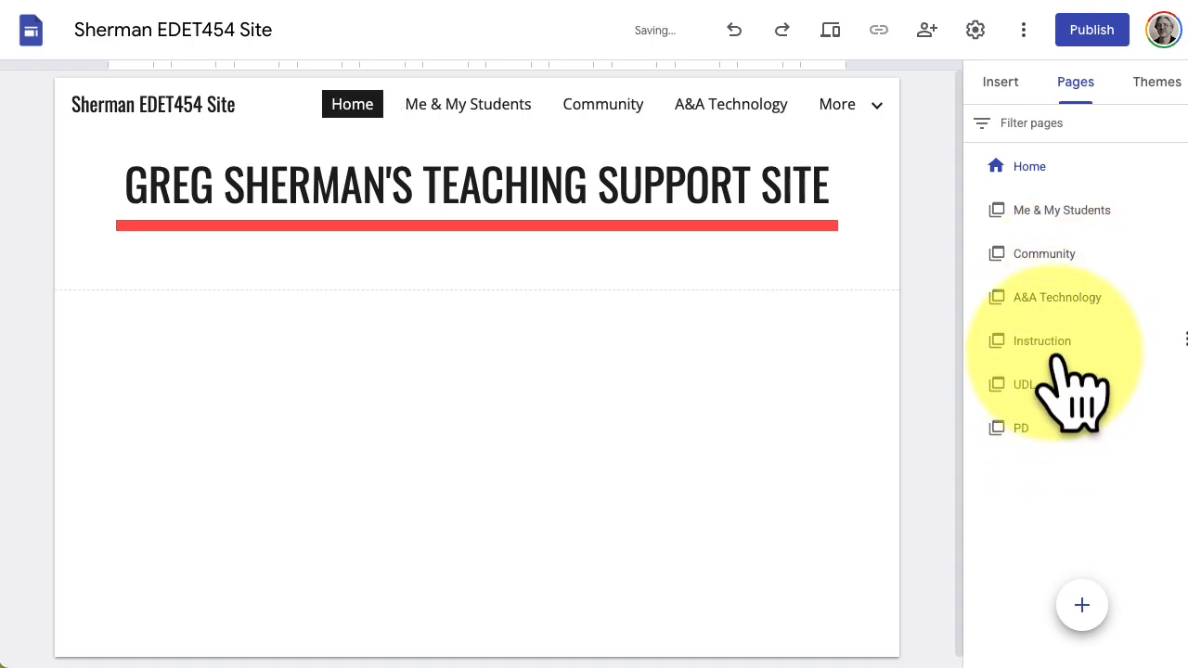
mouse_move(839, 111)
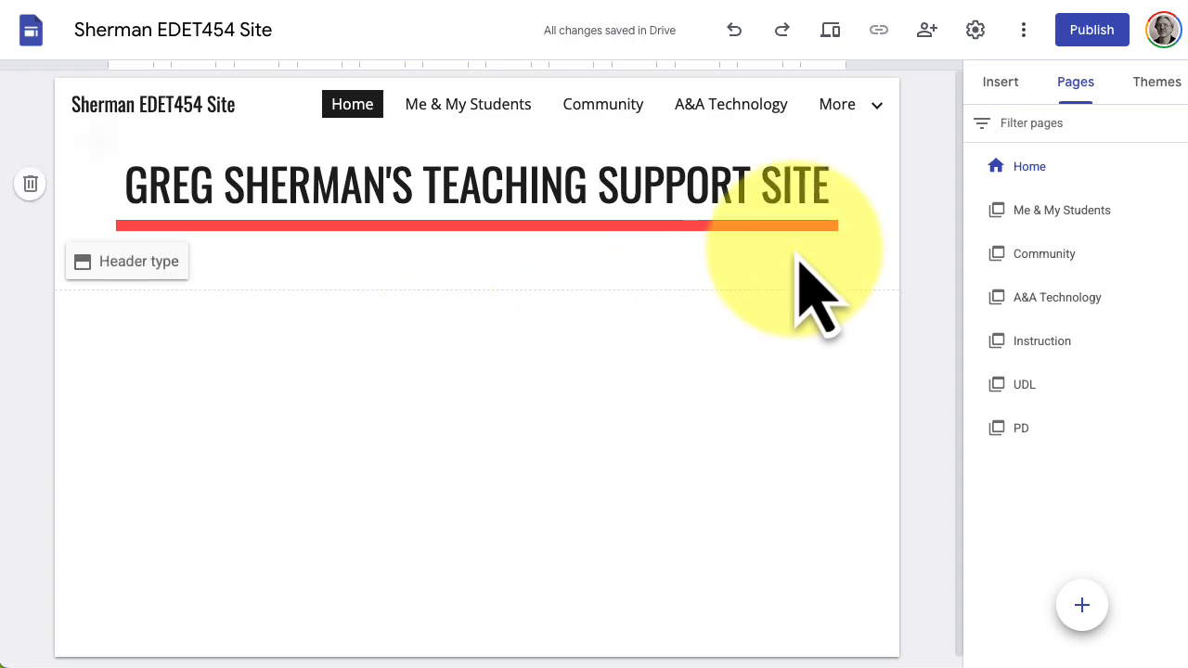
click(1000, 89)
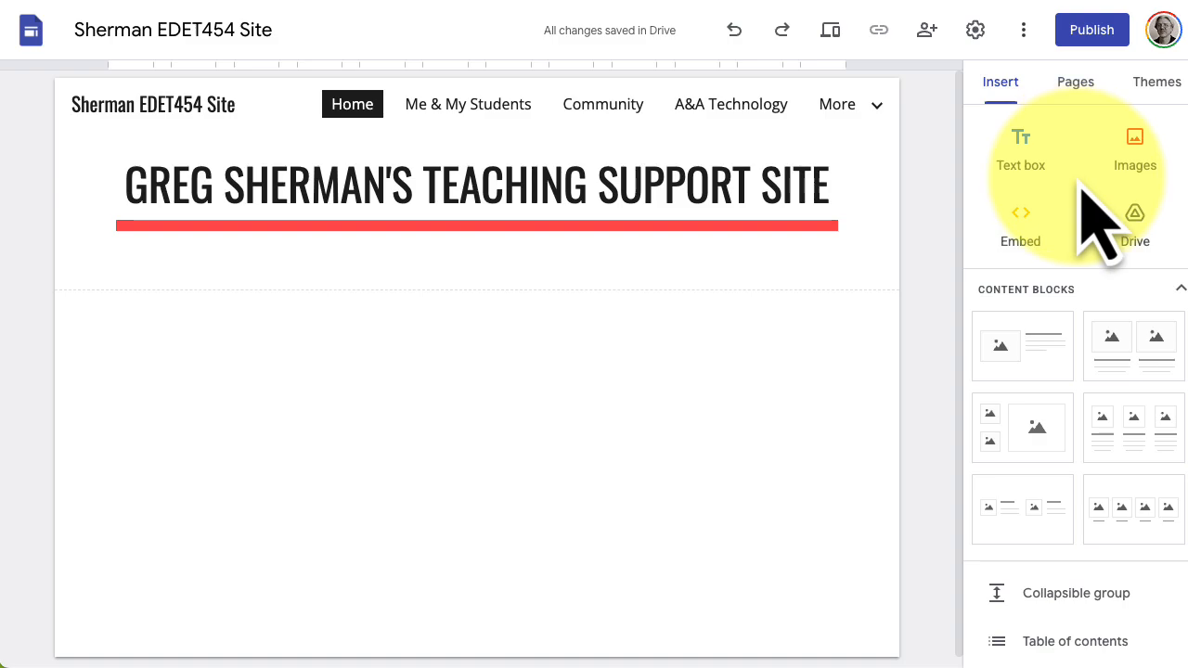
click(1132, 141)
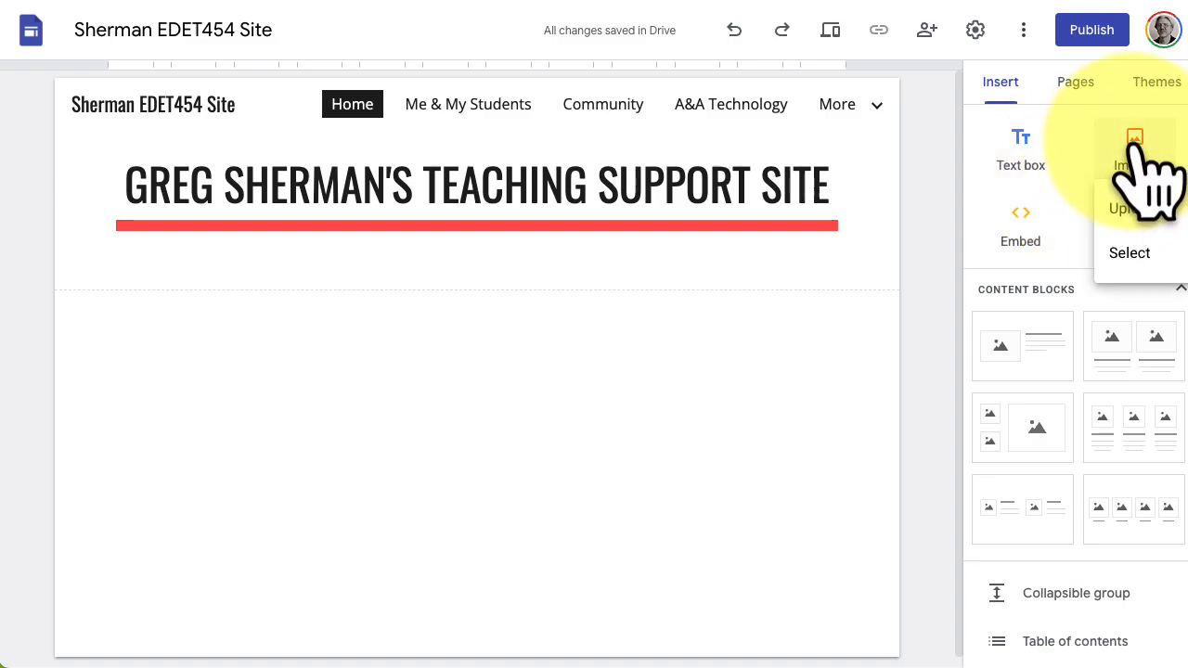
click(1135, 215)
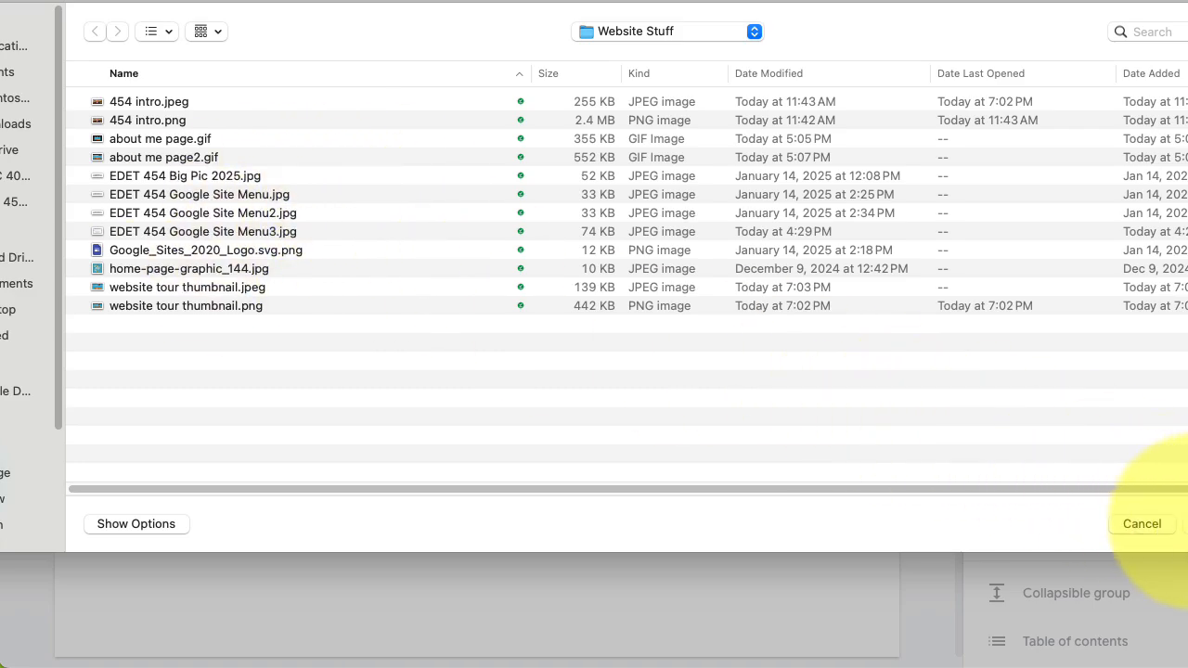
click(1145, 530)
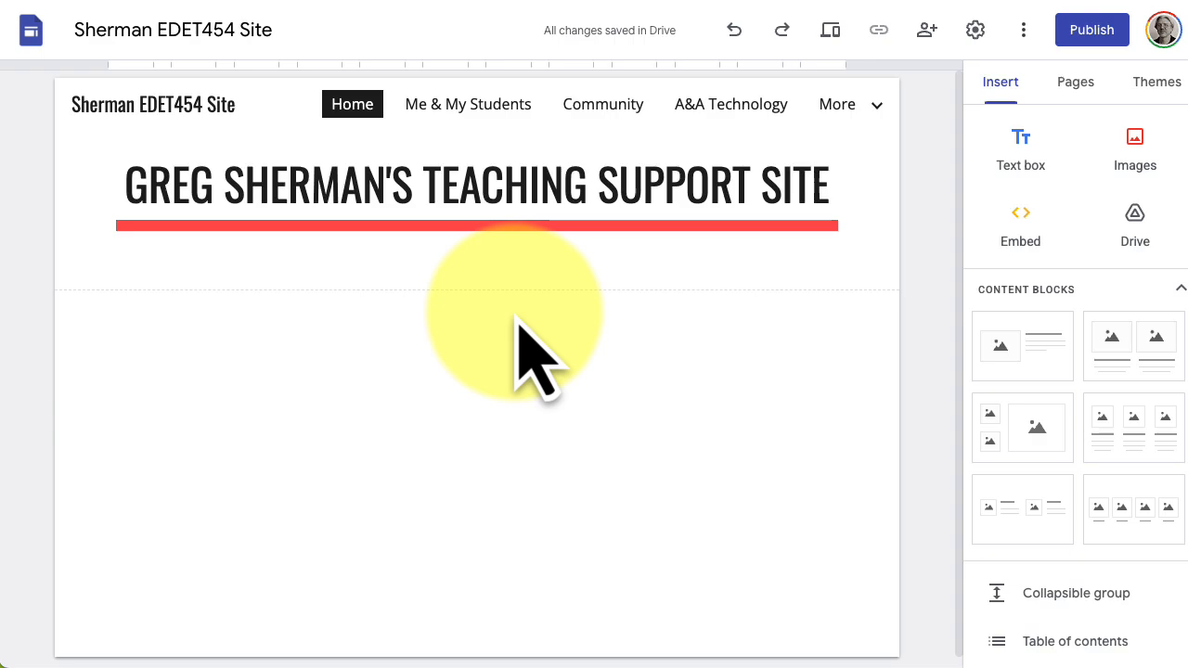
mouse_move(514, 266)
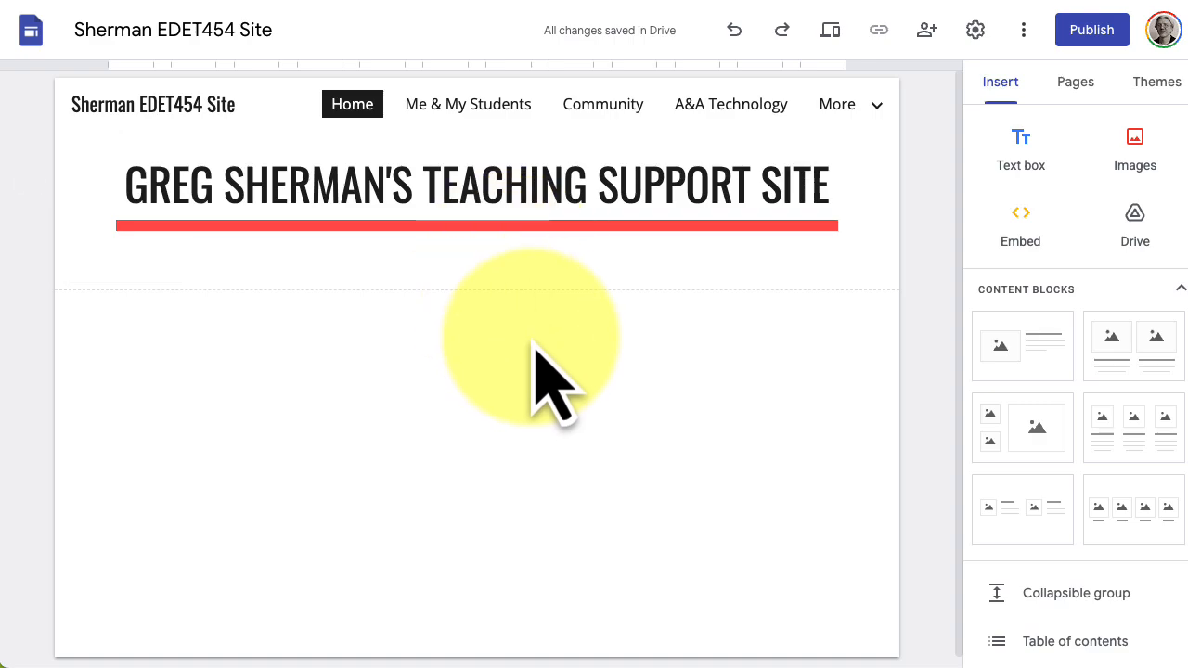
Step: Add a new top-level page named "About Me" to the site
click(1079, 85)
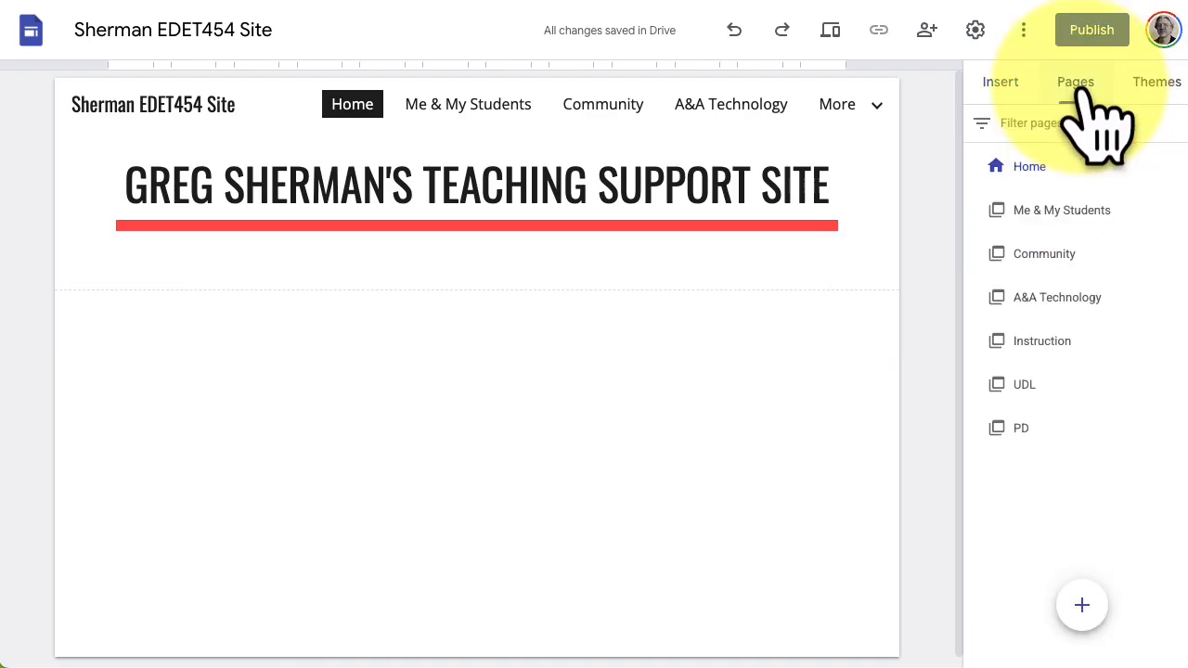
mouse_move(1082, 609)
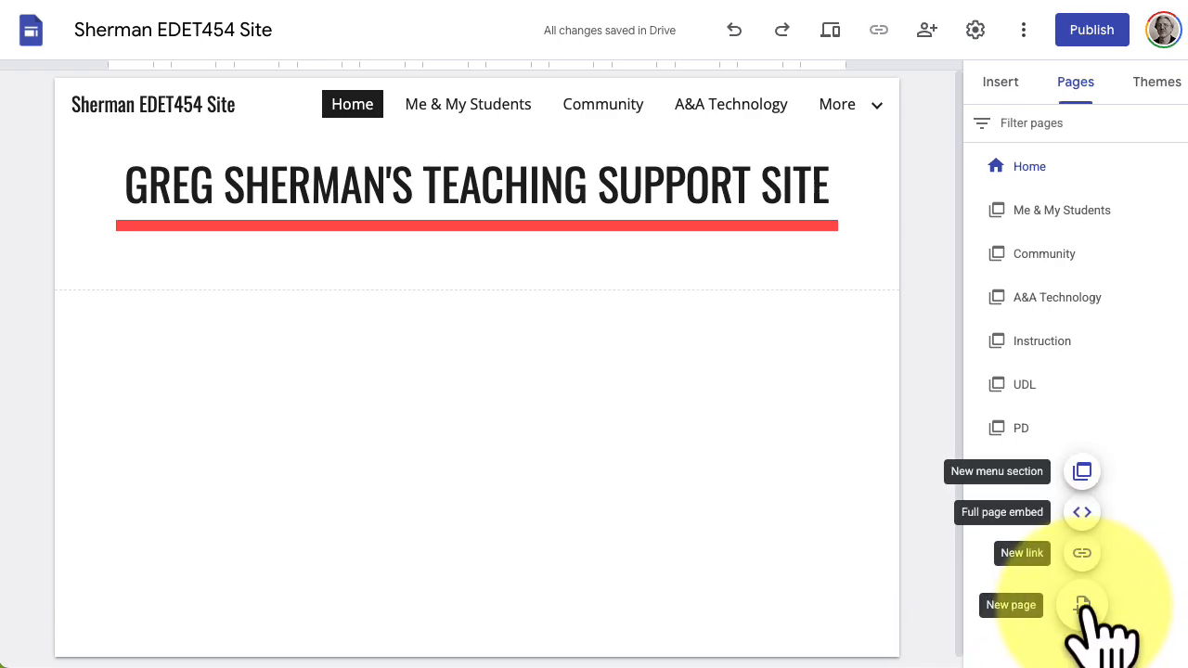
click(1082, 605)
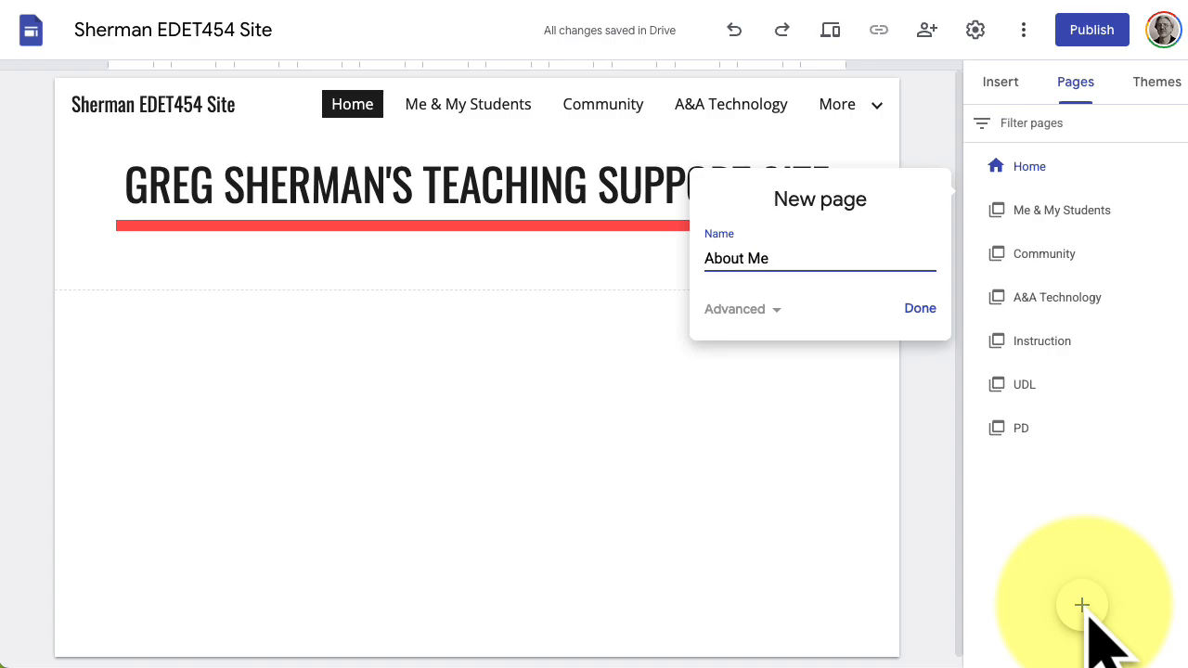
click(921, 310)
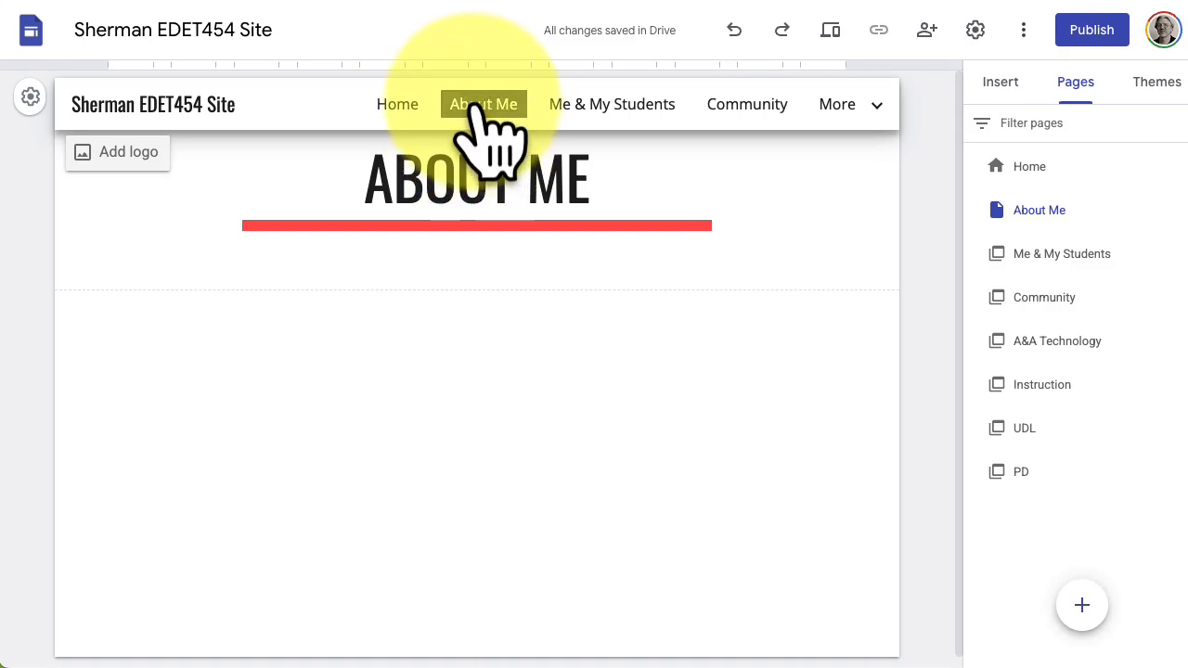
Step: Move the About Me page directly below the Me & My Students section in the page order
click(397, 106)
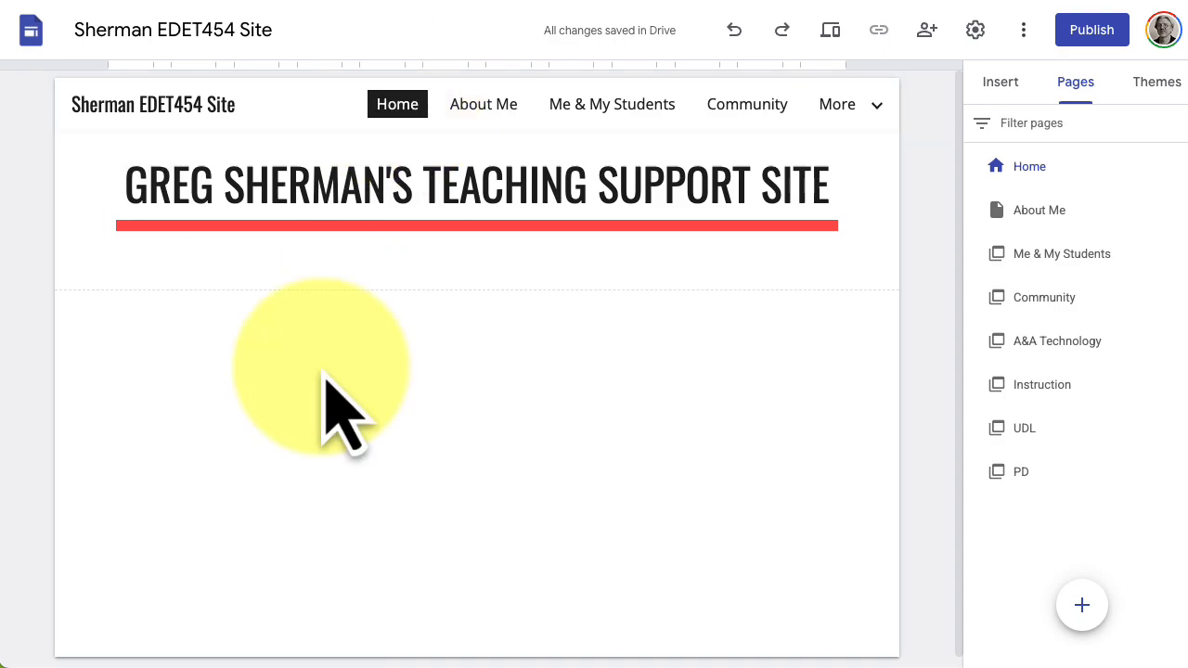
click(483, 105)
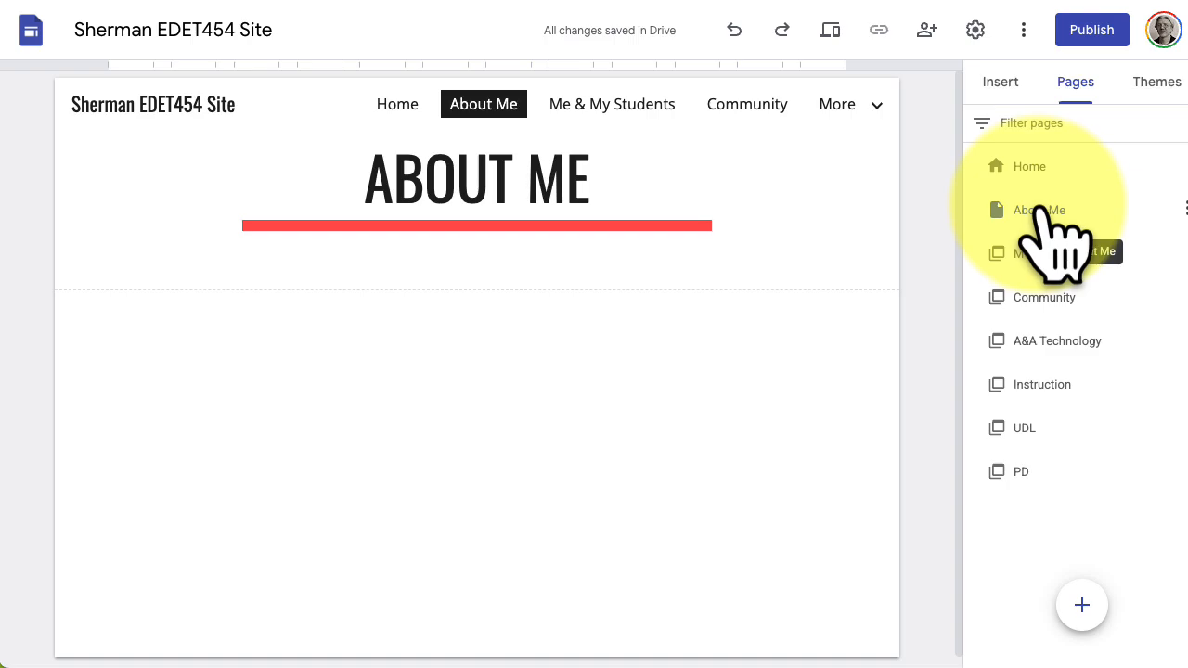
drag(1039, 211, 1049, 292)
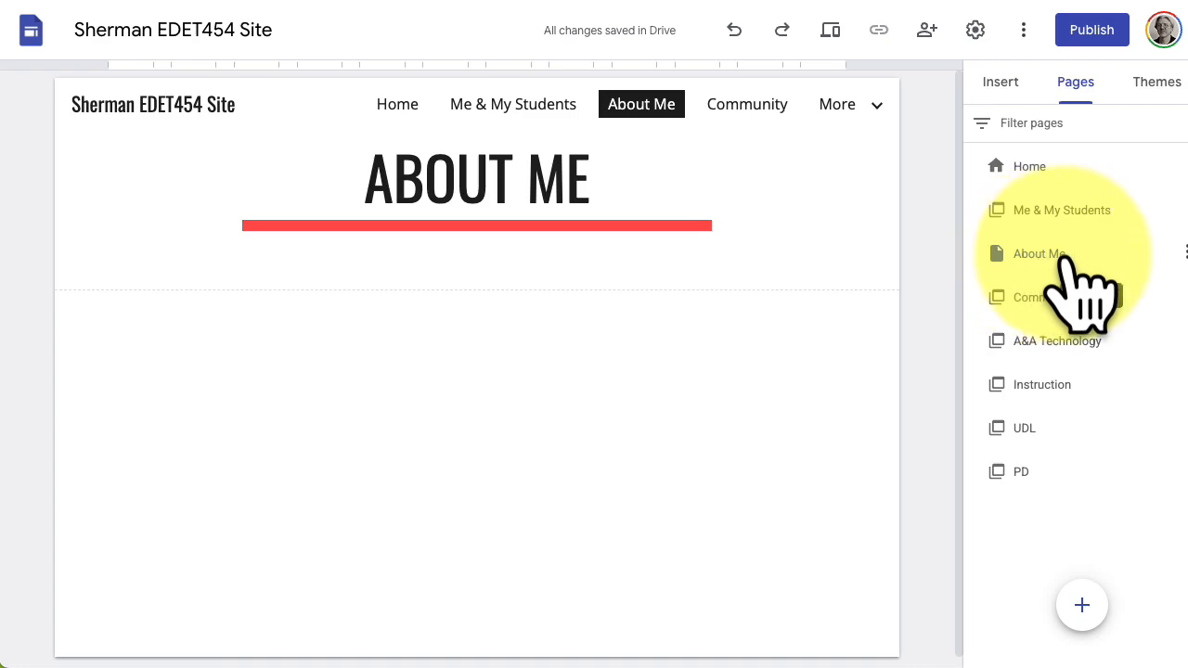
click(1058, 257)
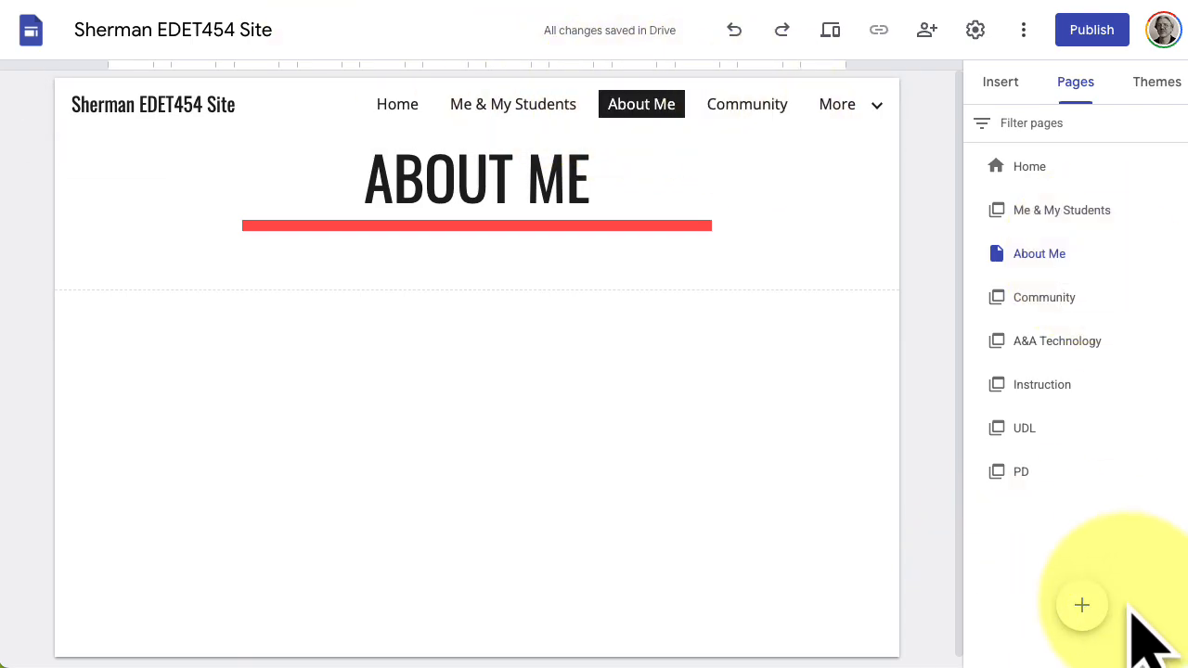
Step: Delete the top-level About Me page from the site
mouse_move(1095, 612)
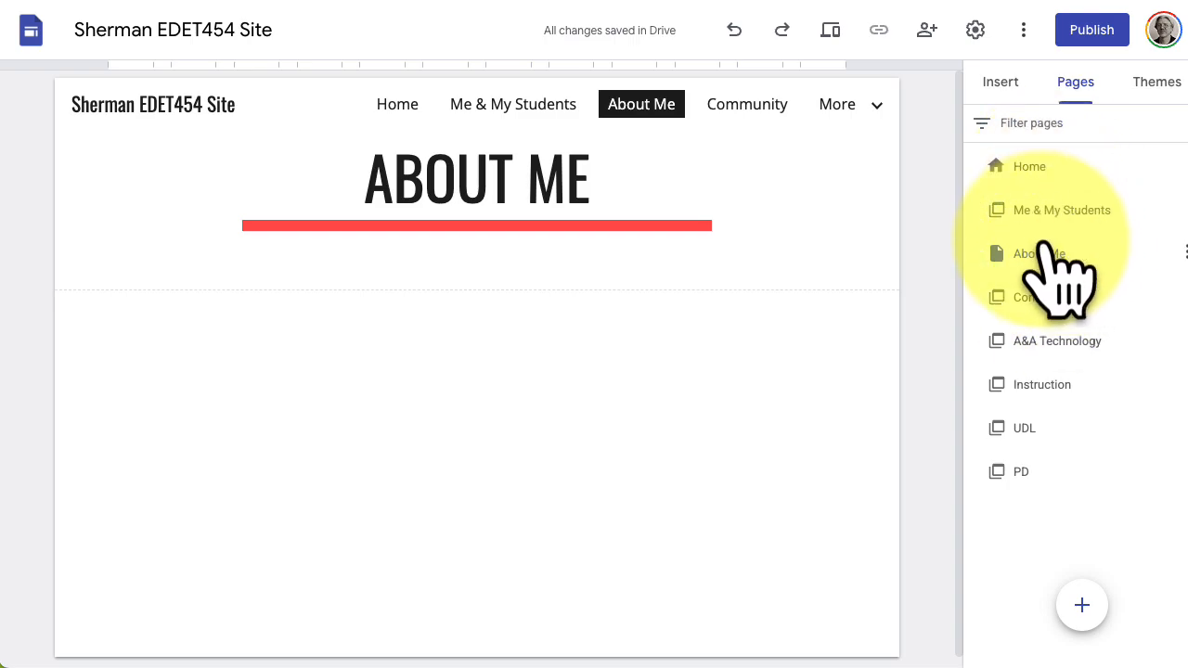
click(1180, 253)
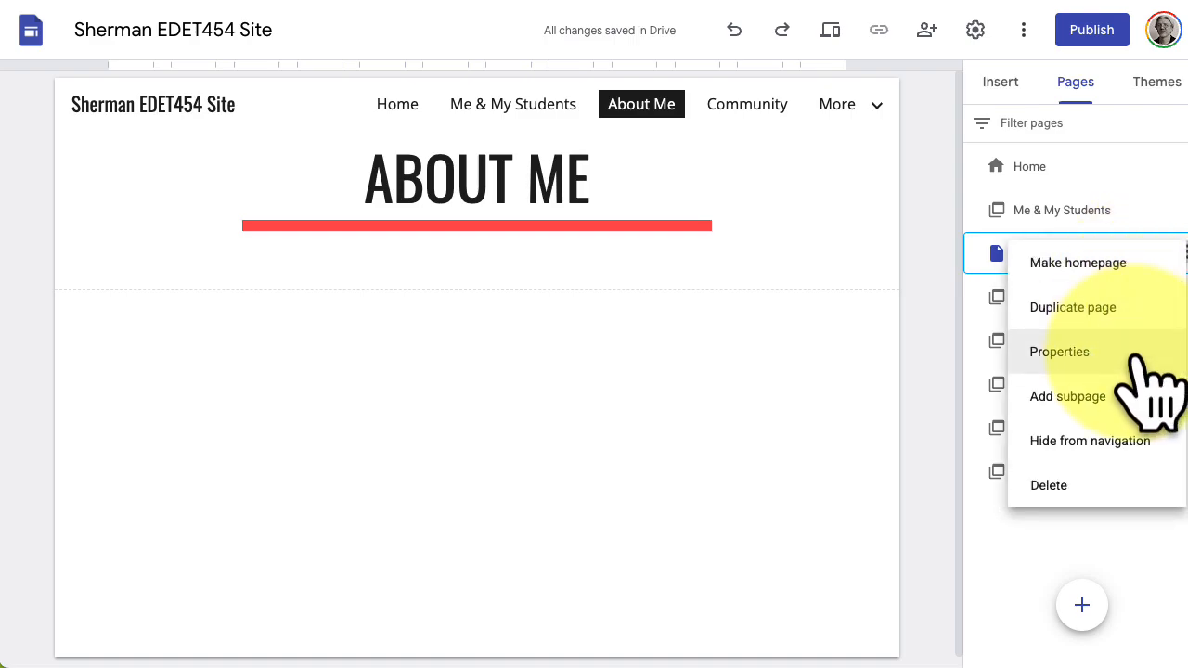
click(1072, 488)
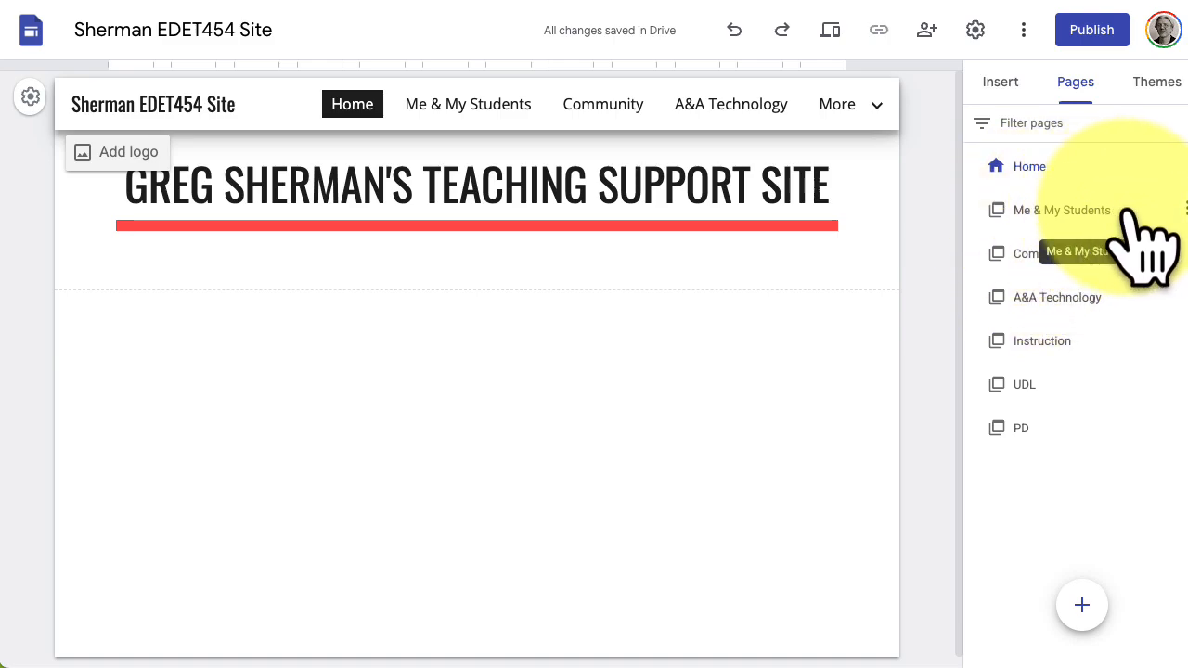
Step: Add a subpage named "About Me" under the Me & My Students section
click(1184, 211)
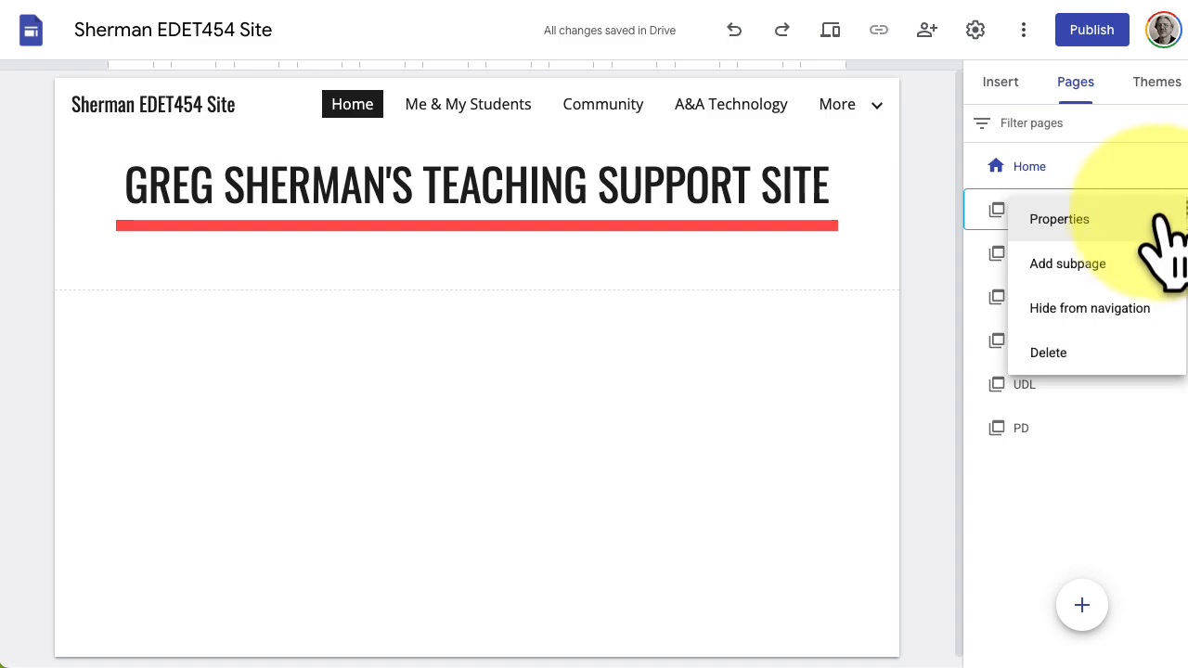
click(1091, 268)
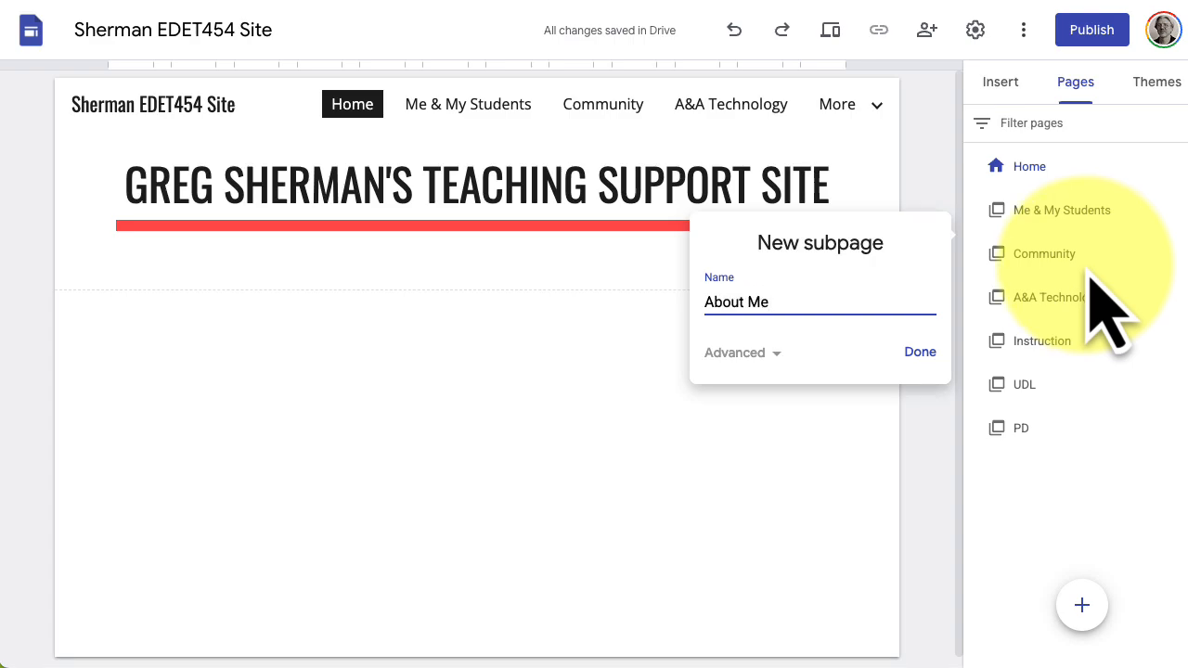
click(926, 356)
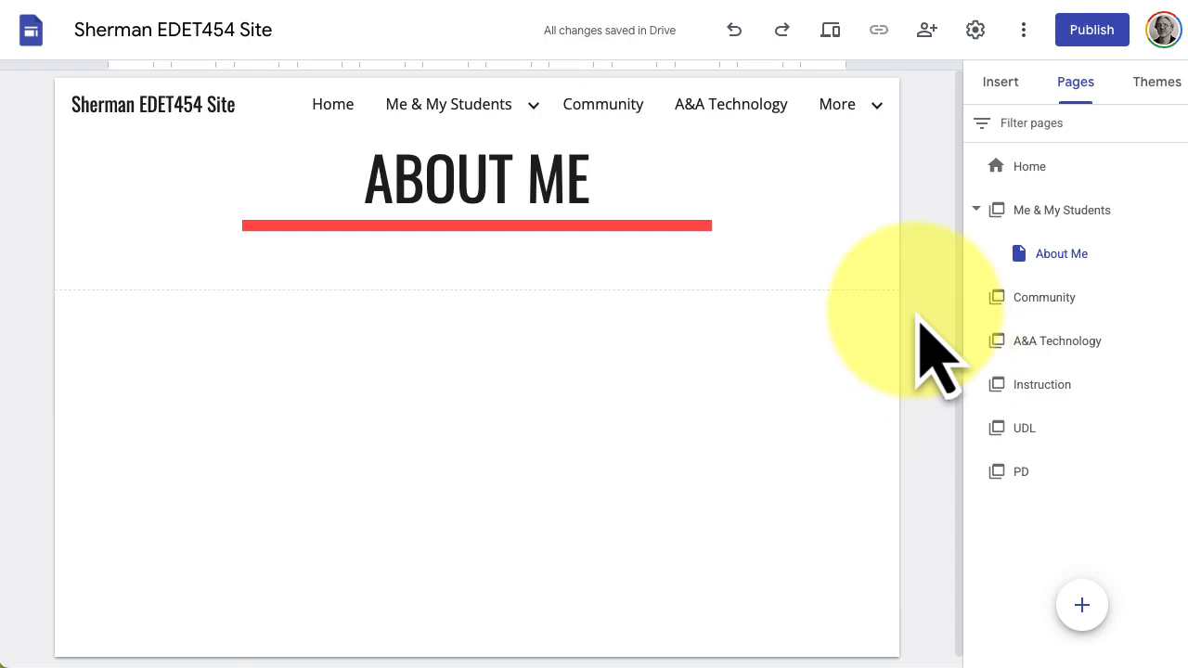
Step: Check the Me & My Students drop-down in the site navigation from the Home page and open About Me from it
mouse_move(418, 132)
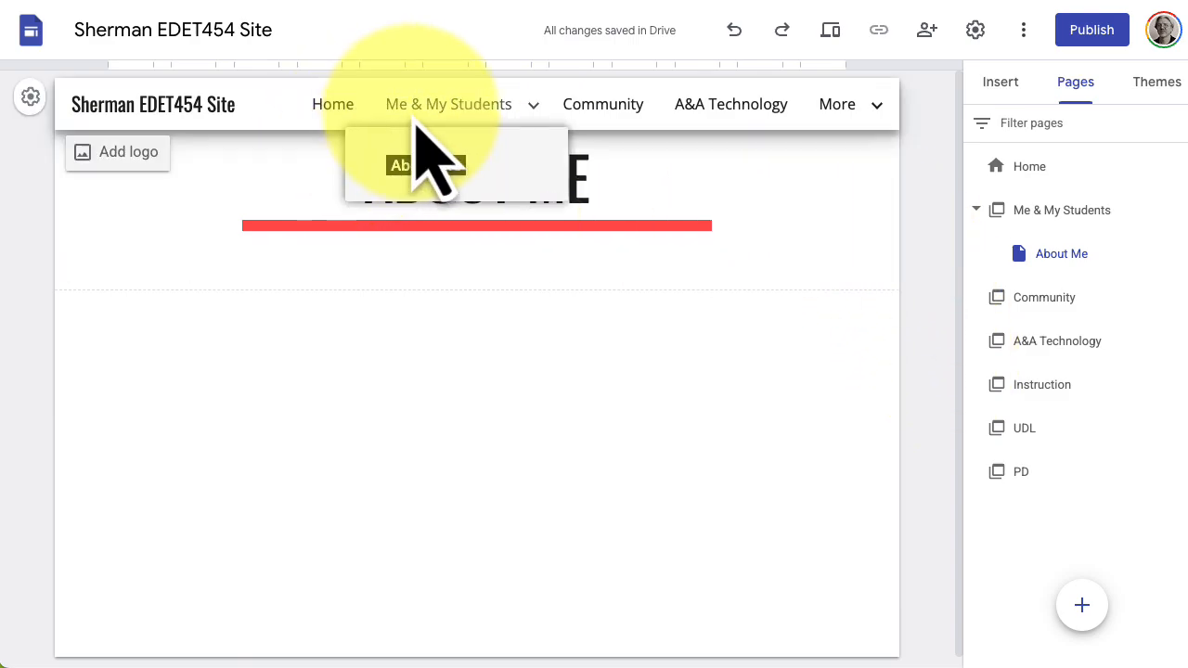
click(330, 106)
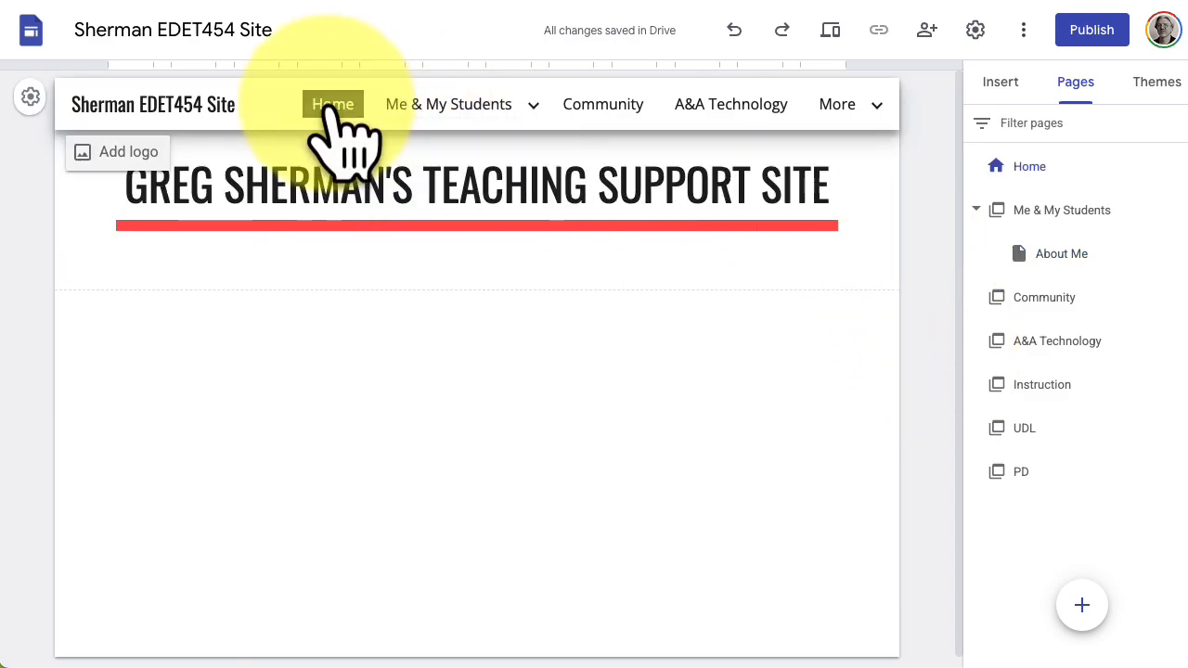
mouse_move(430, 112)
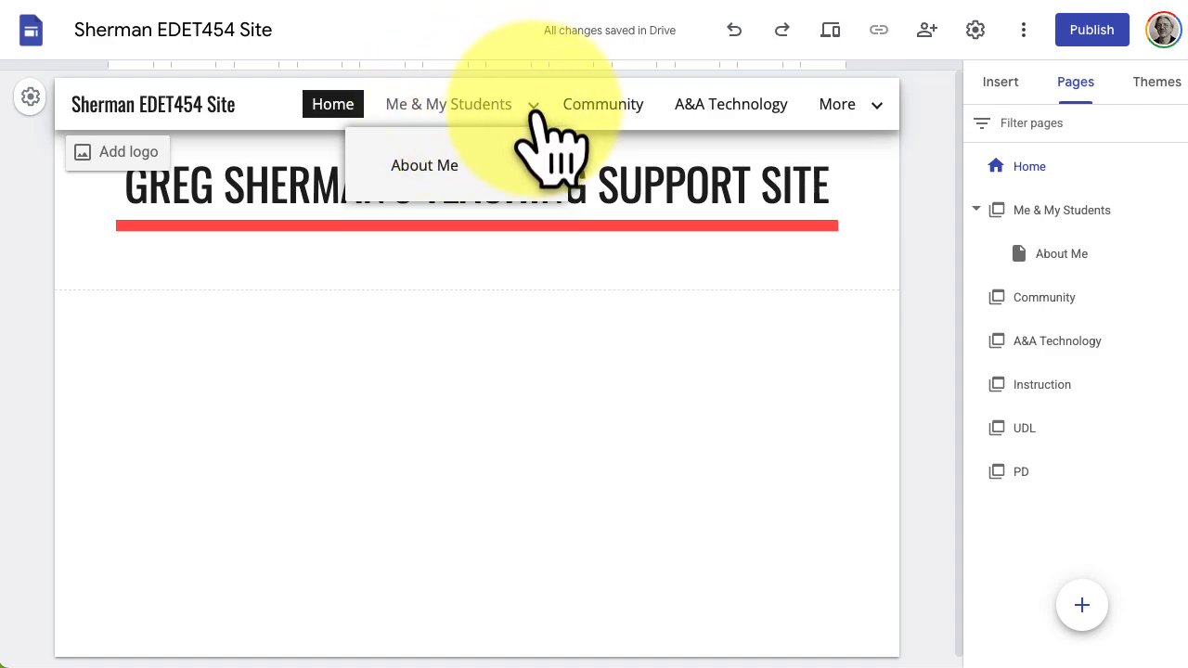
click(425, 165)
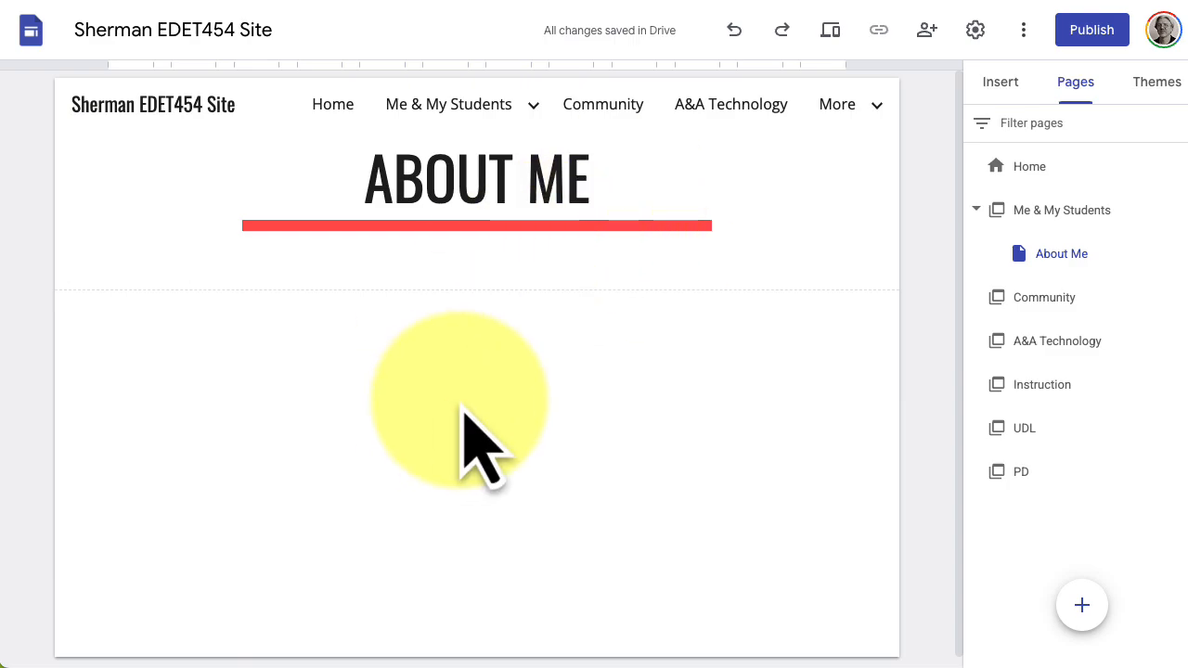
Step: Publish the site to the web with the owner's surname followed by "454site" as its web address
click(1091, 30)
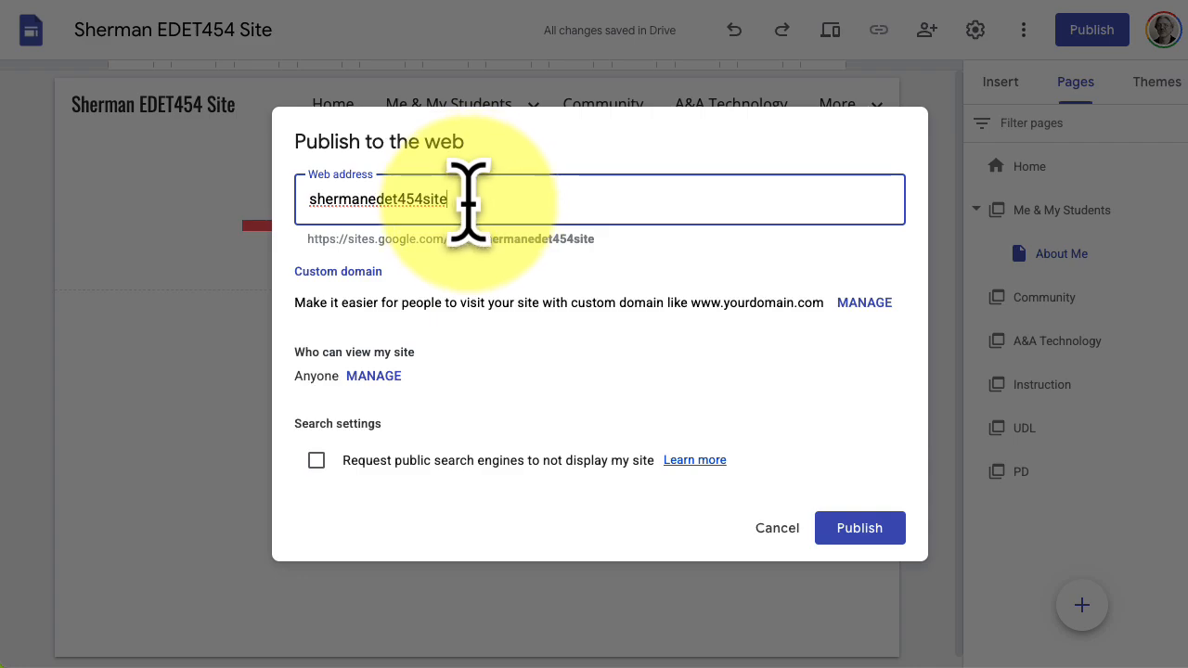
drag(467, 199, 314, 198)
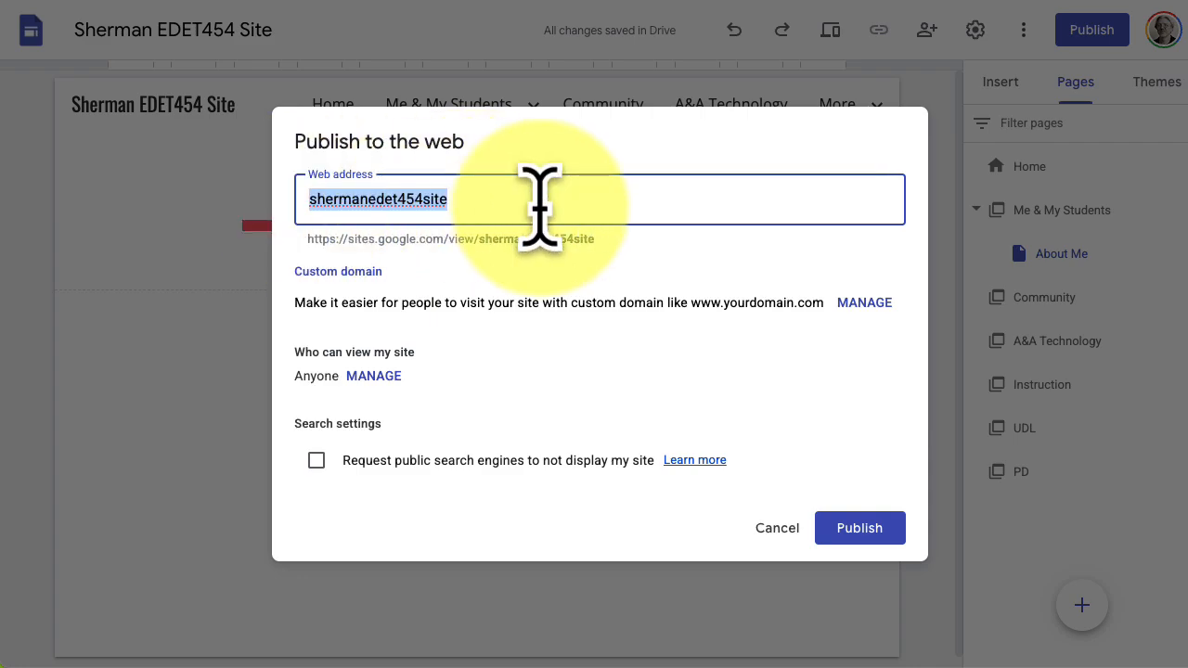
text(greg)
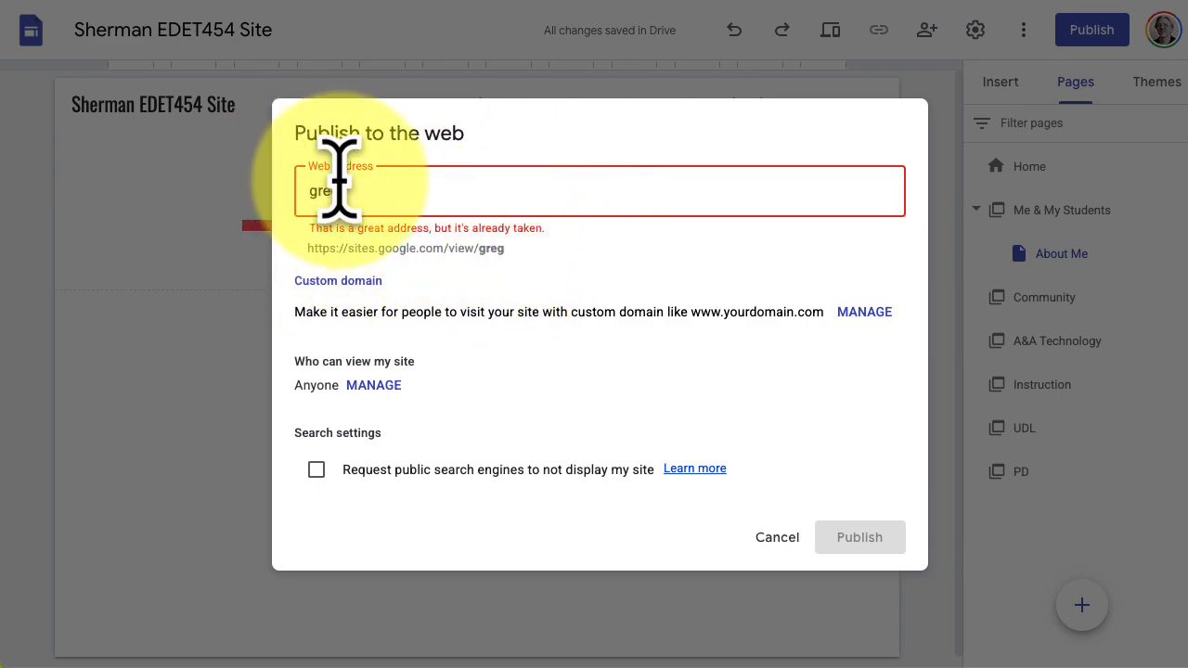
drag(341, 192, 301, 190)
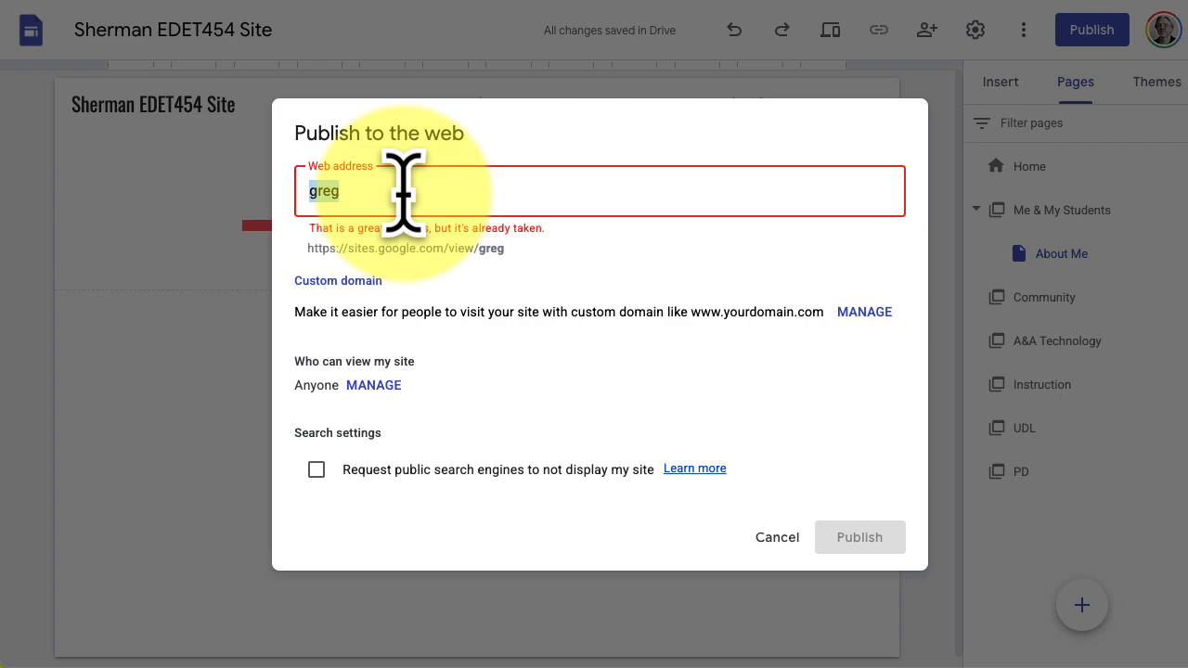
text(sherman454)
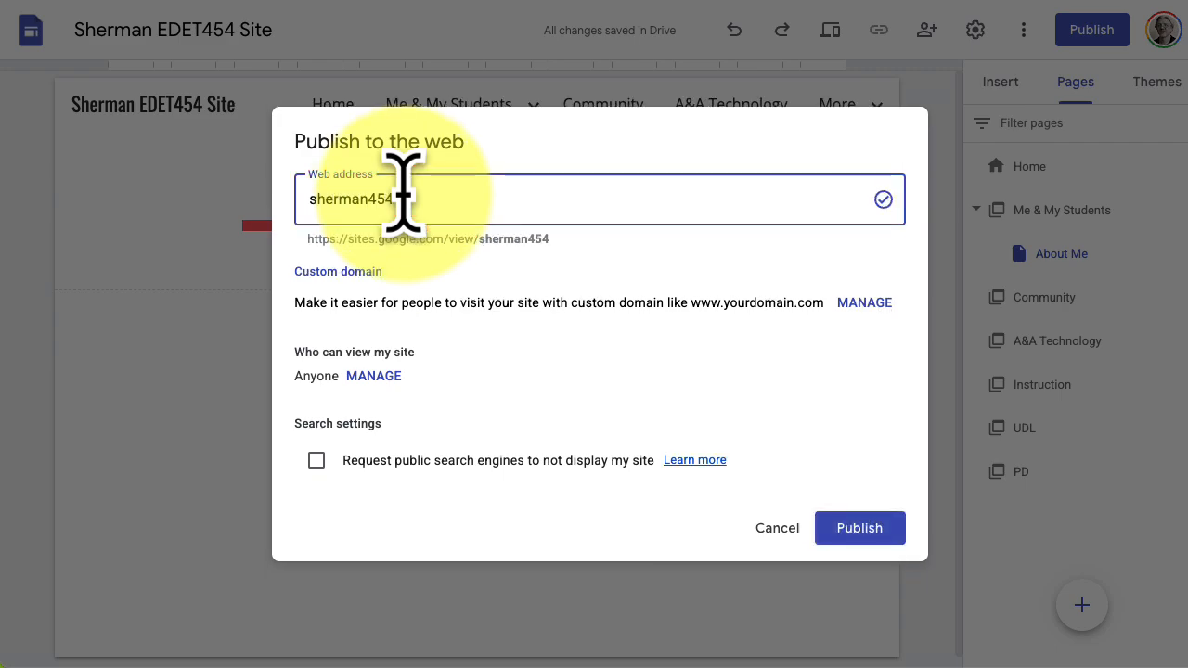
text(site)
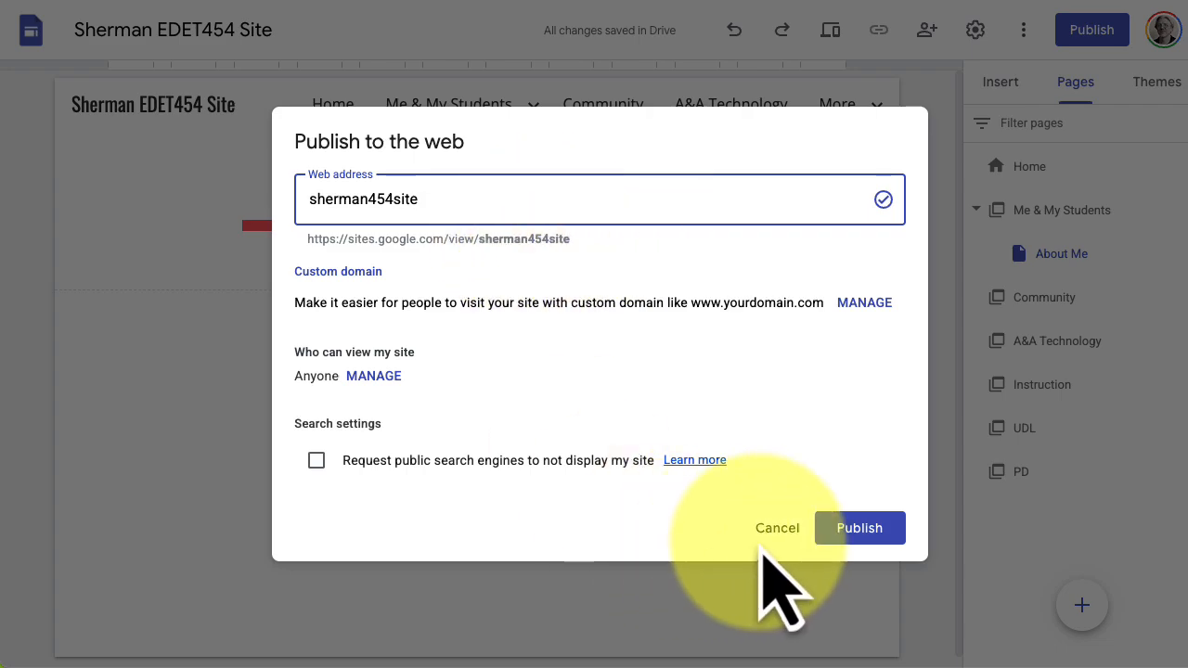
click(850, 528)
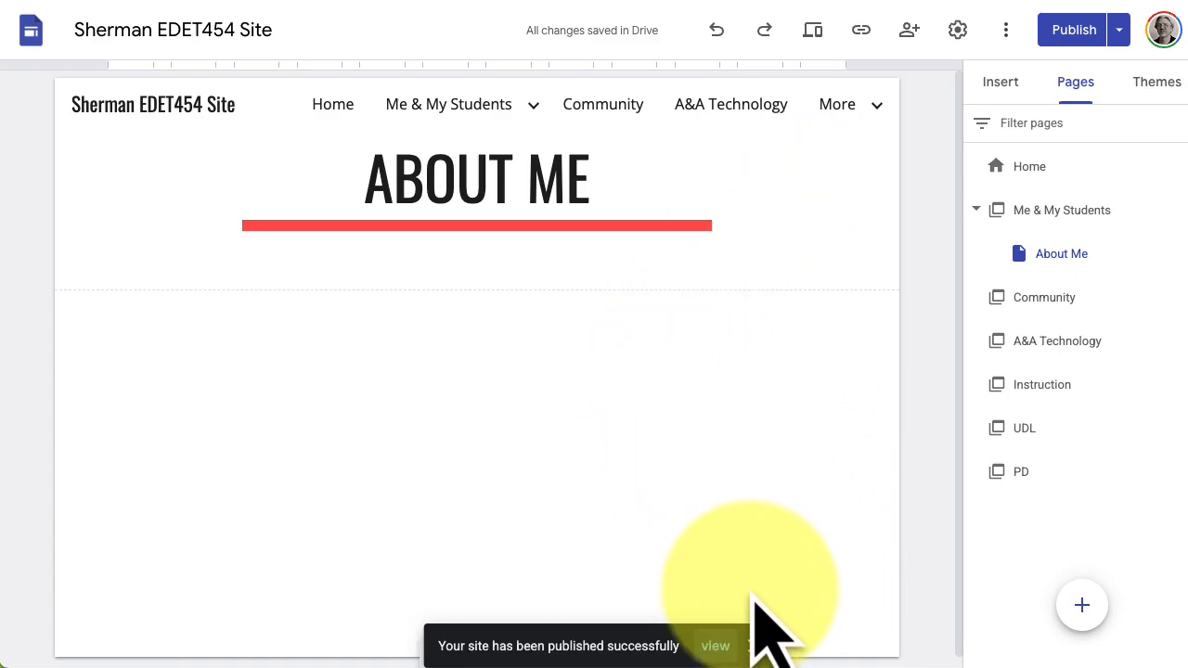
Step: View the published site, go to its Home page and copy that page's web address
click(715, 646)
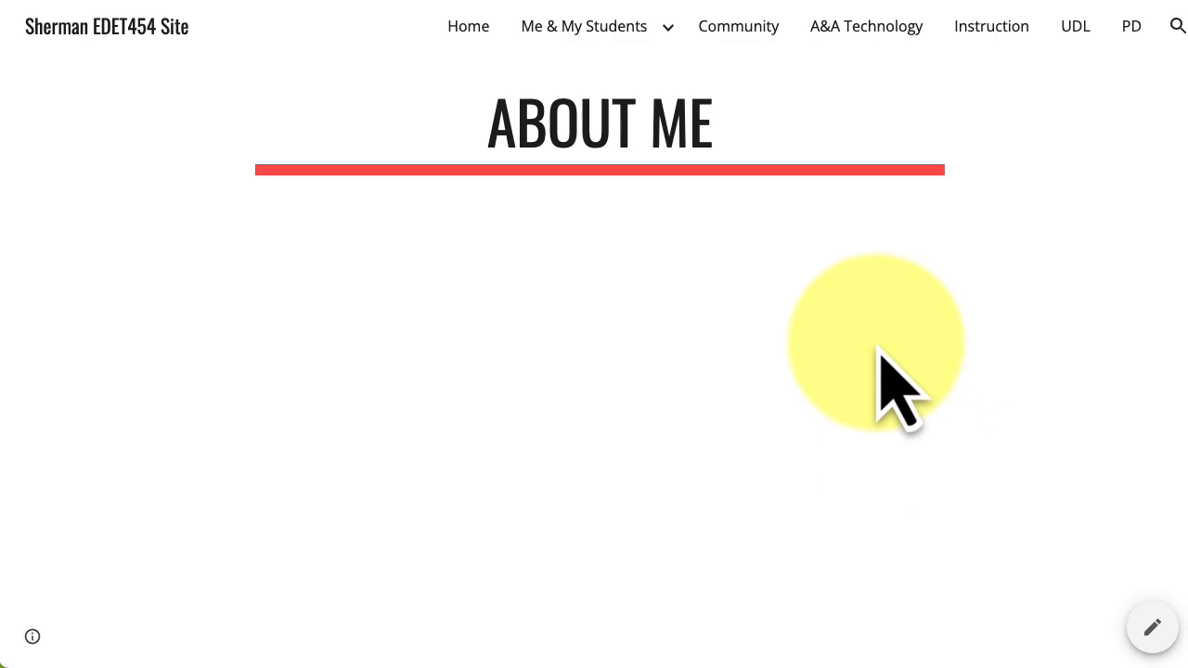
click(467, 29)
mouse_move(526, 46)
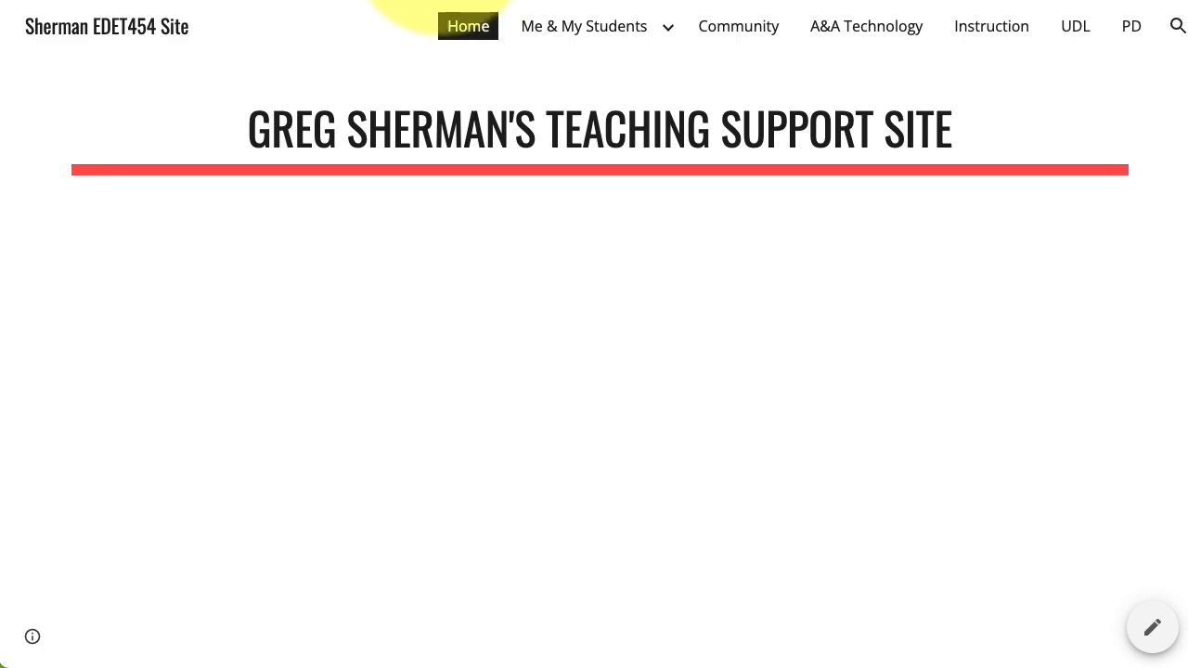
right_click(229, 2)
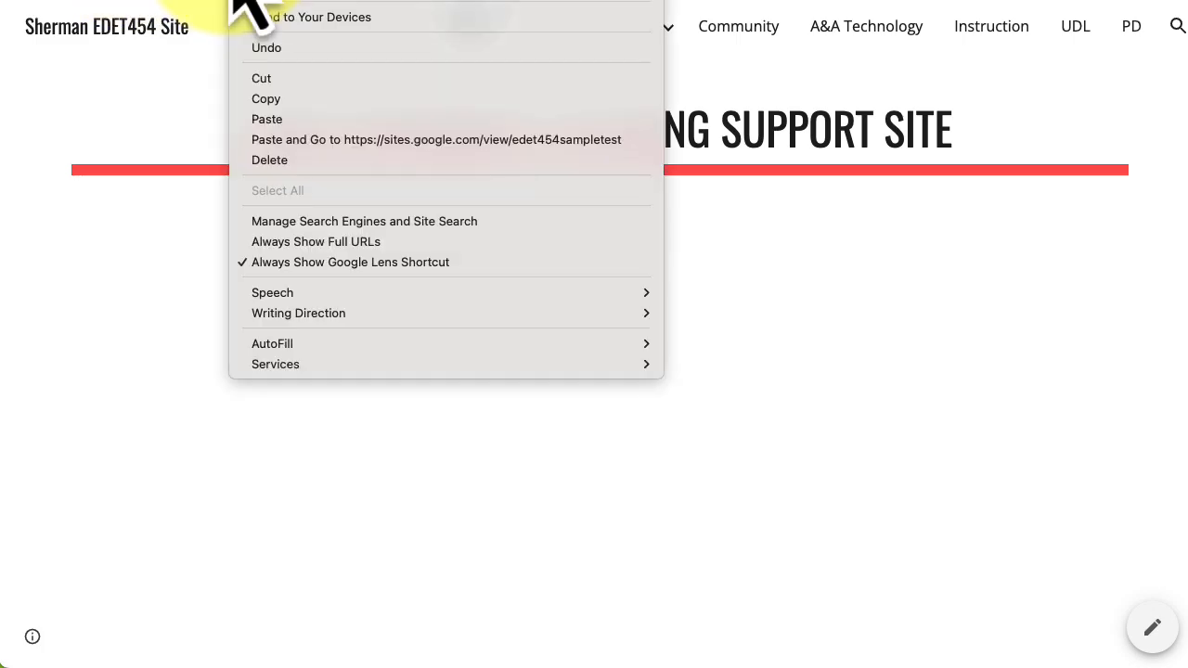
click(279, 98)
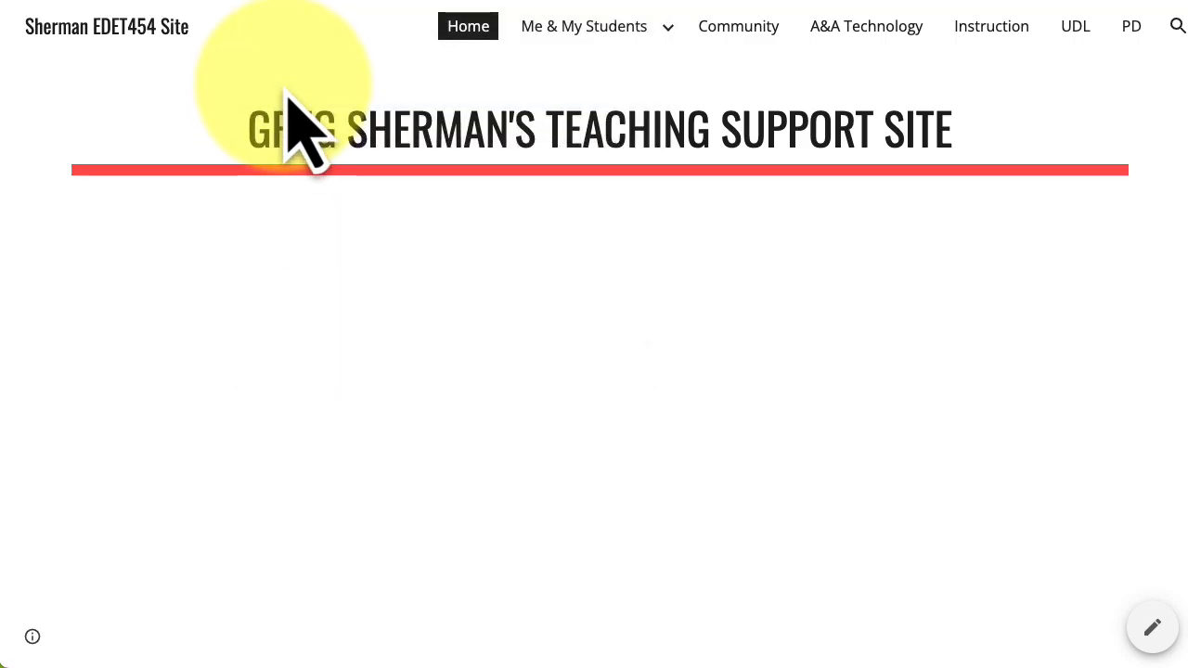
Step: Switch to the Radford EdTech SPED course site and review the Google Sites Website Shell steps through Step 6
click(216, 2)
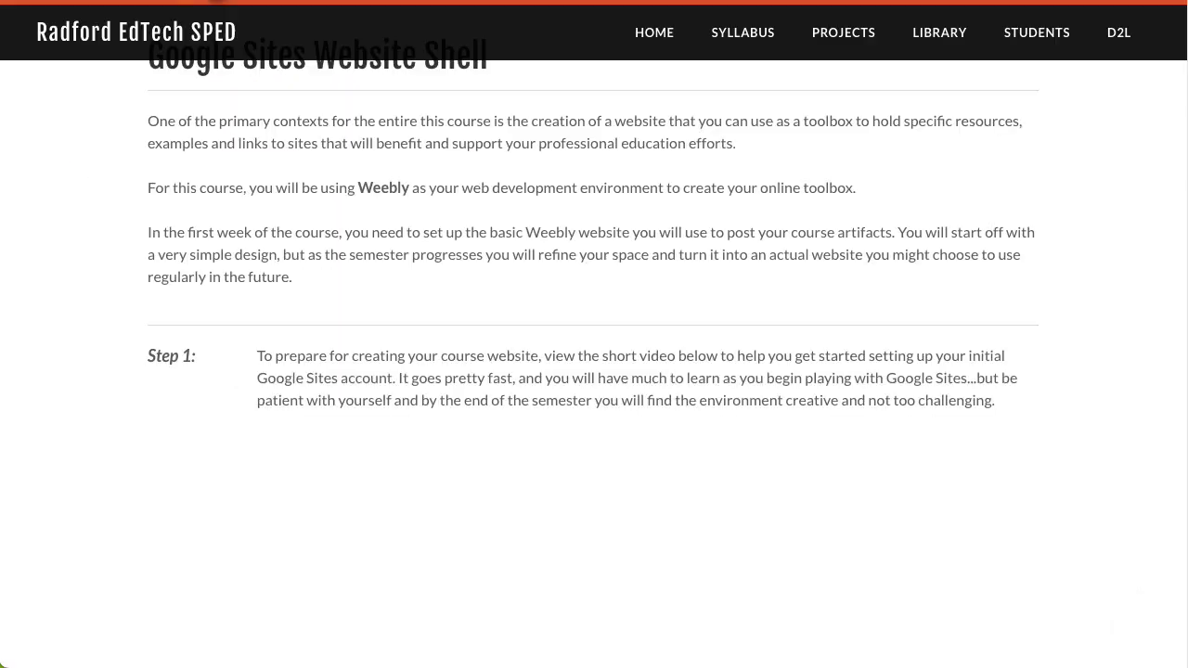
scroll(596, 371, up, 1)
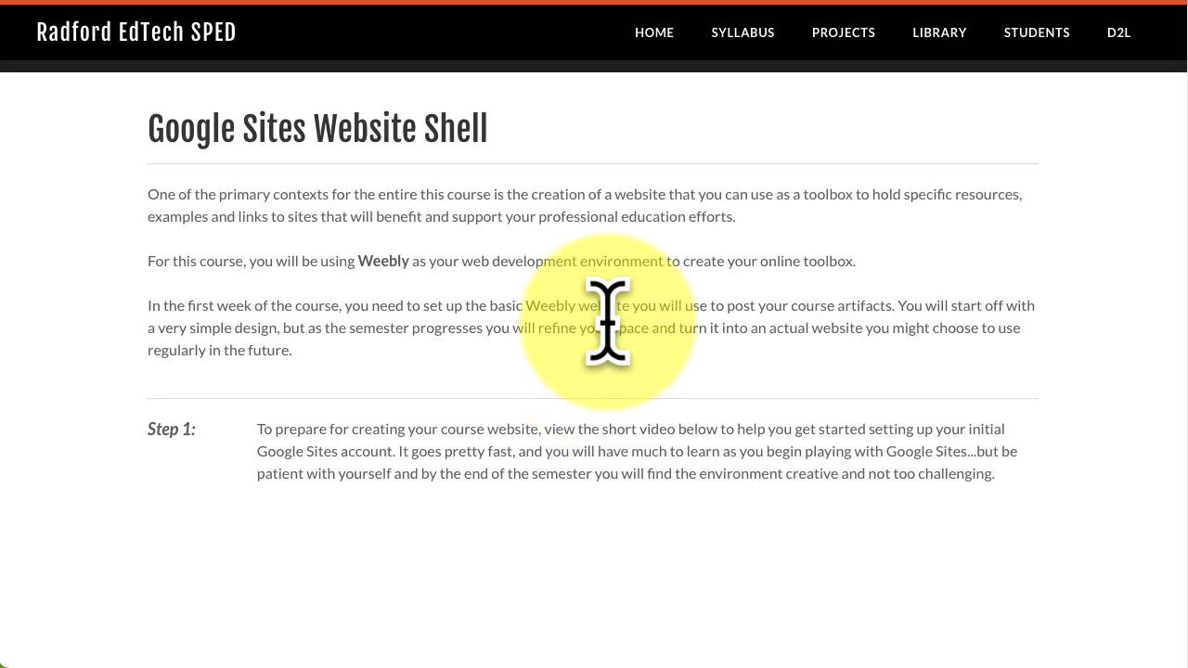
scroll(649, 236, down, 2)
scroll(649, 237, down, 5)
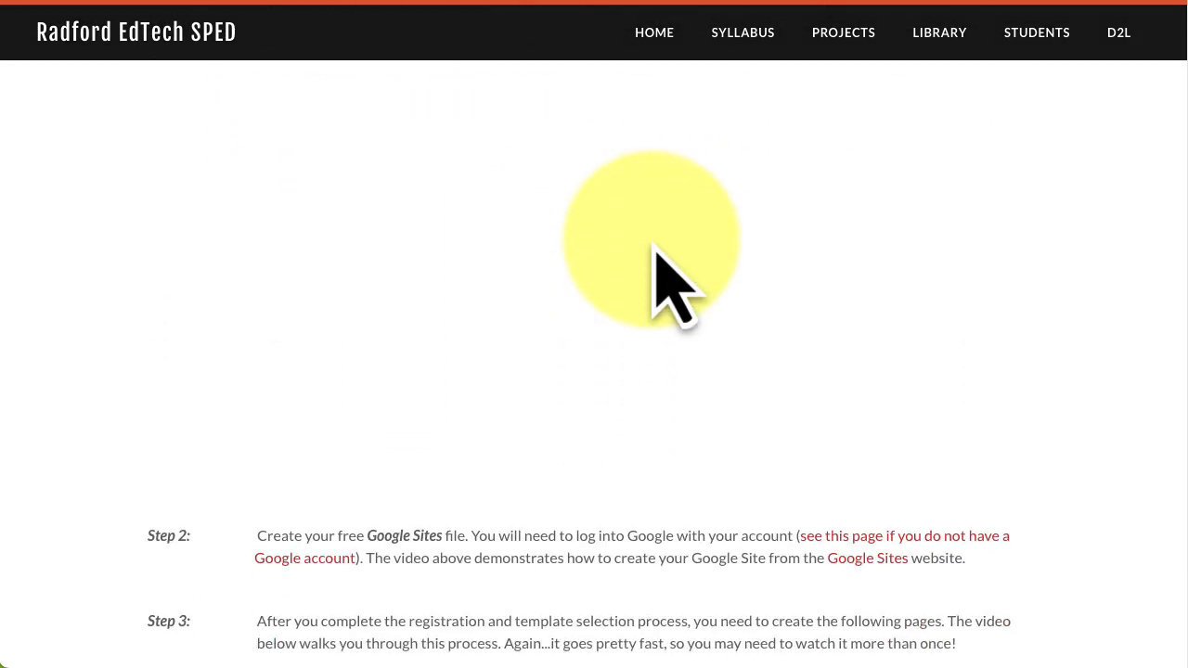
scroll(654, 246, down, 2)
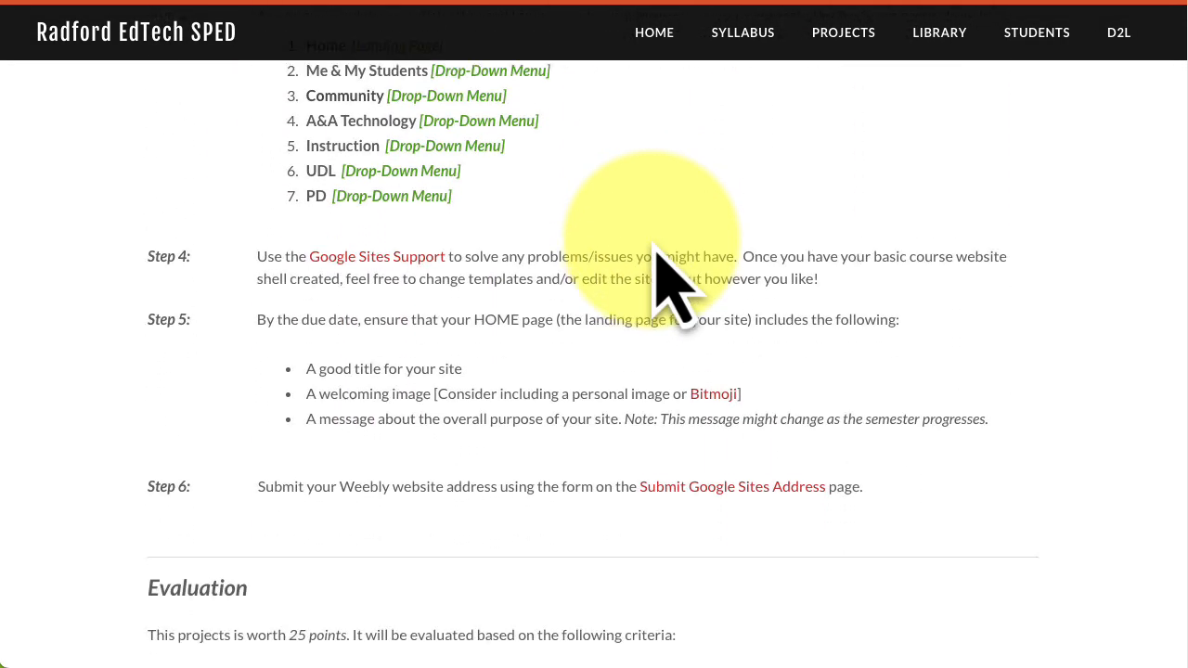
scroll(656, 249, up, 1)
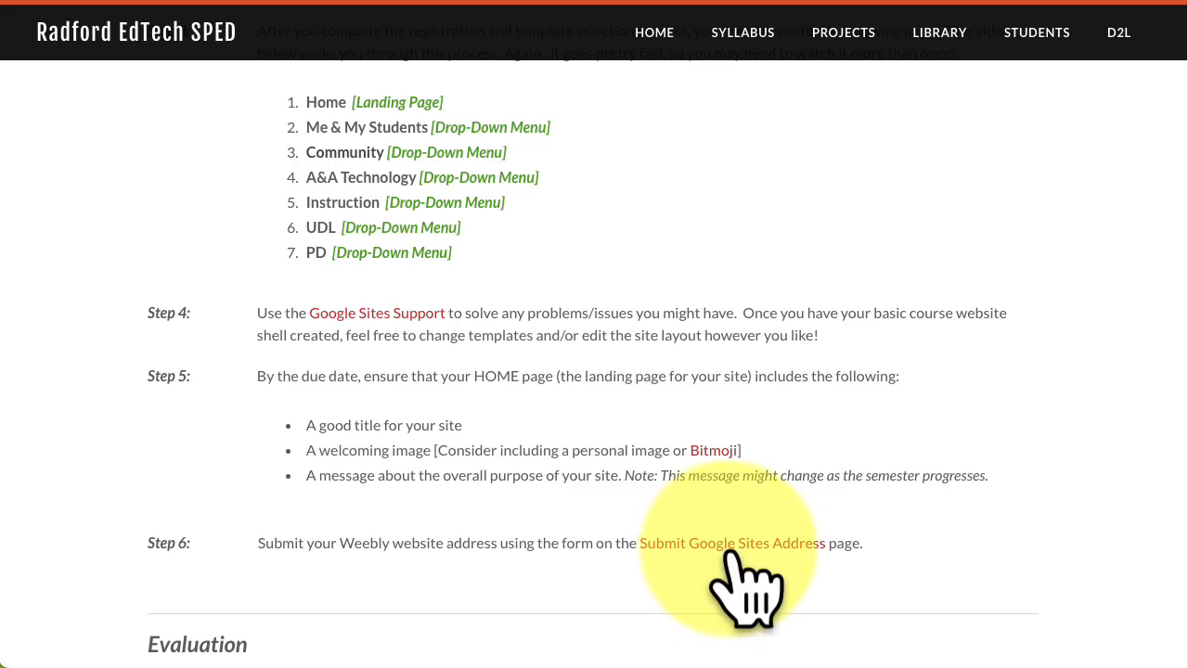
Step: Open the course's Submit Google Sites Address form and enter the site owner's first and last name
mouse_move(842, 37)
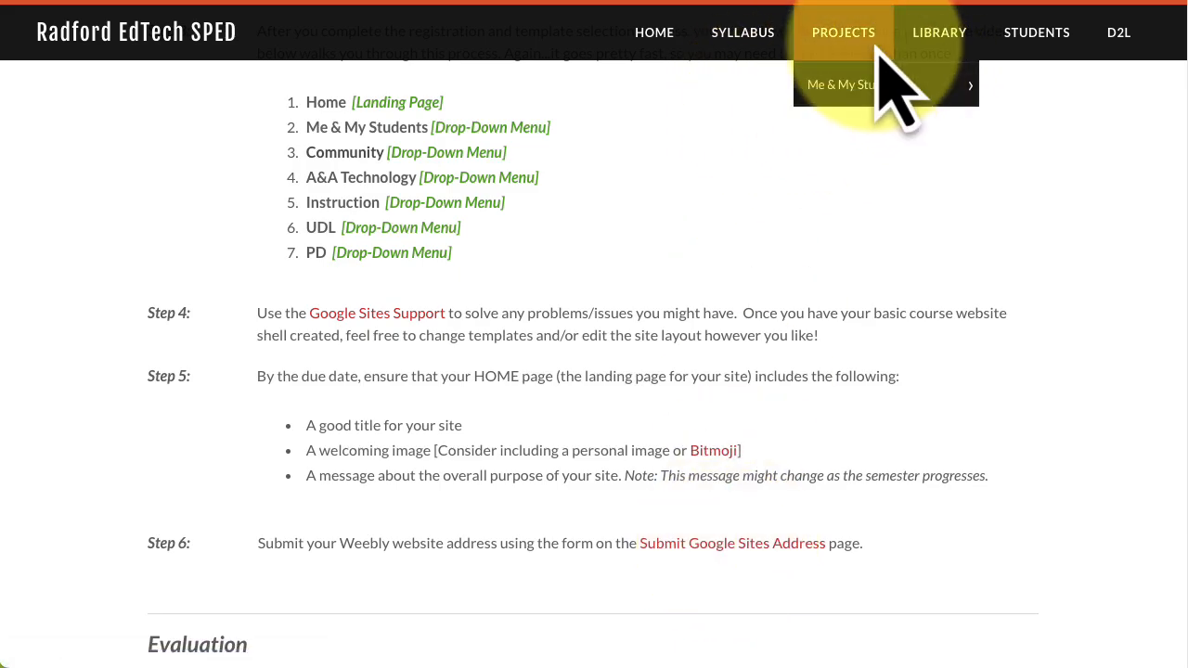
mouse_move(849, 82)
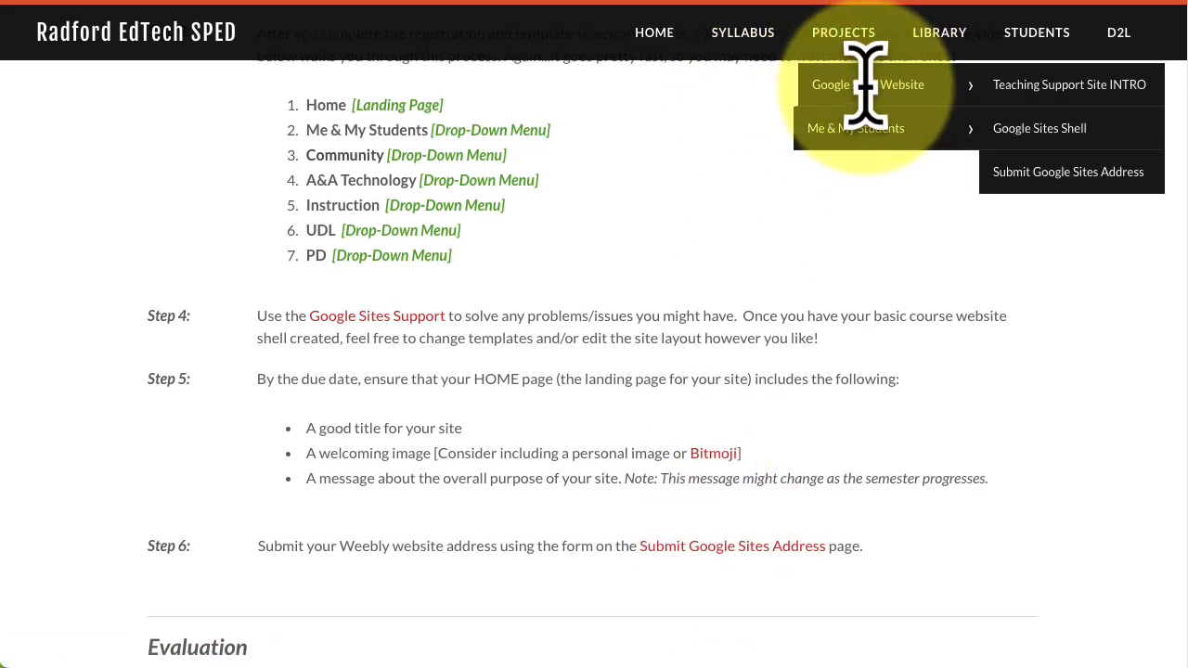
click(1034, 178)
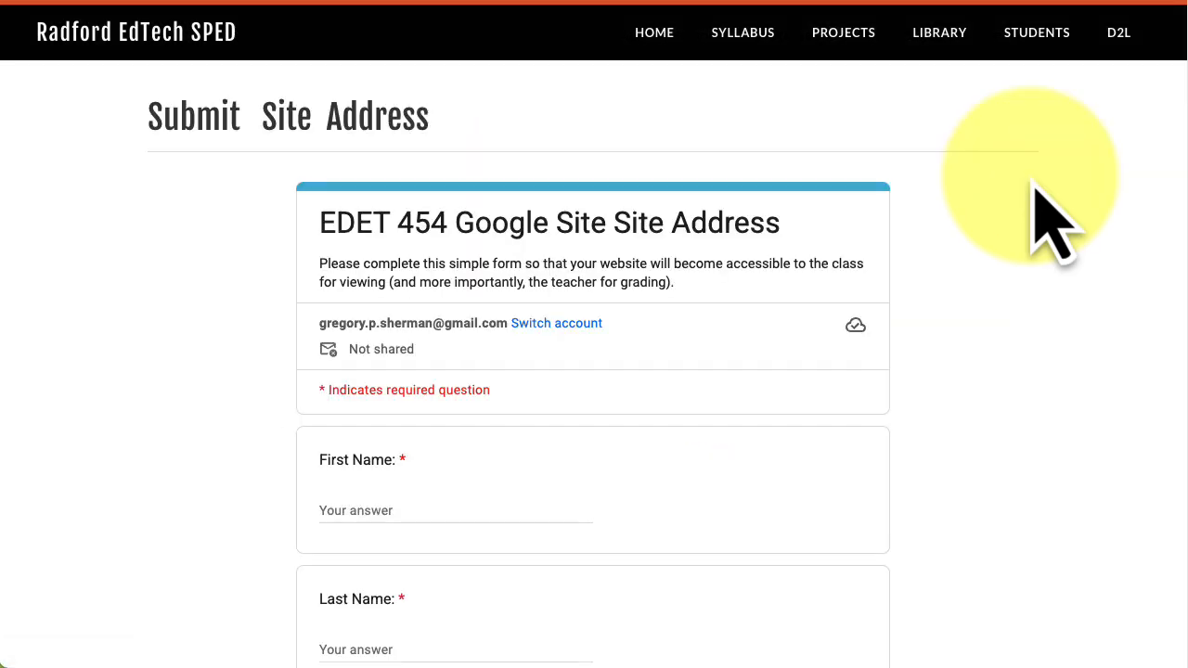
click(369, 508)
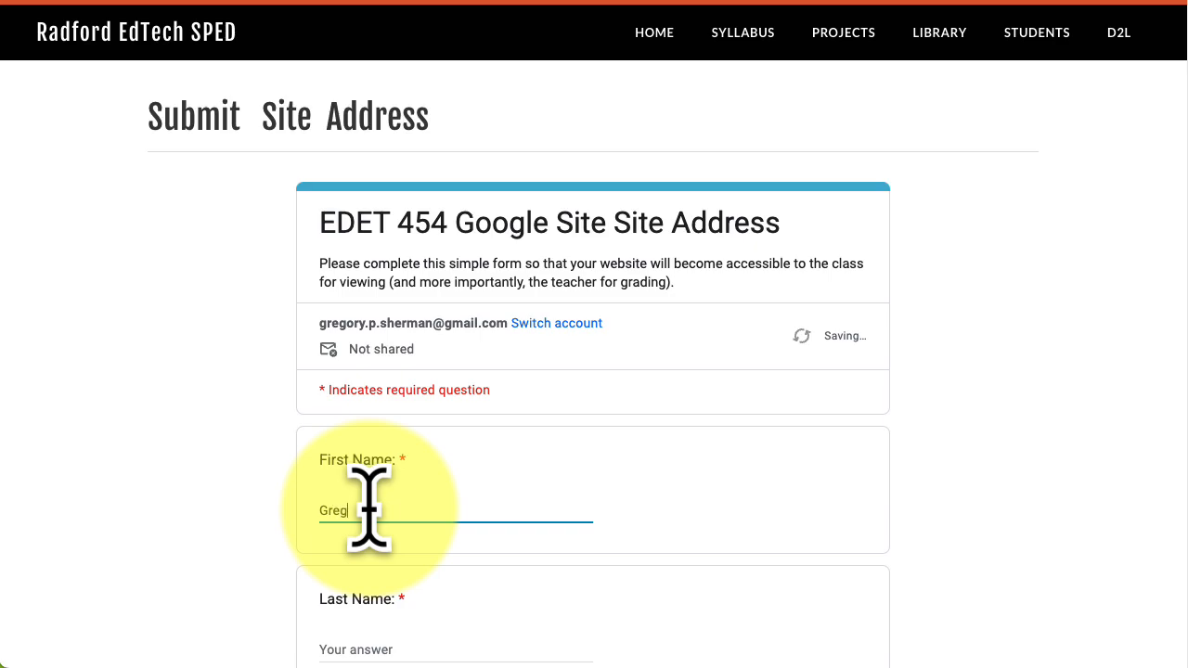
text(Greg)
scroll(370, 505, down, 3)
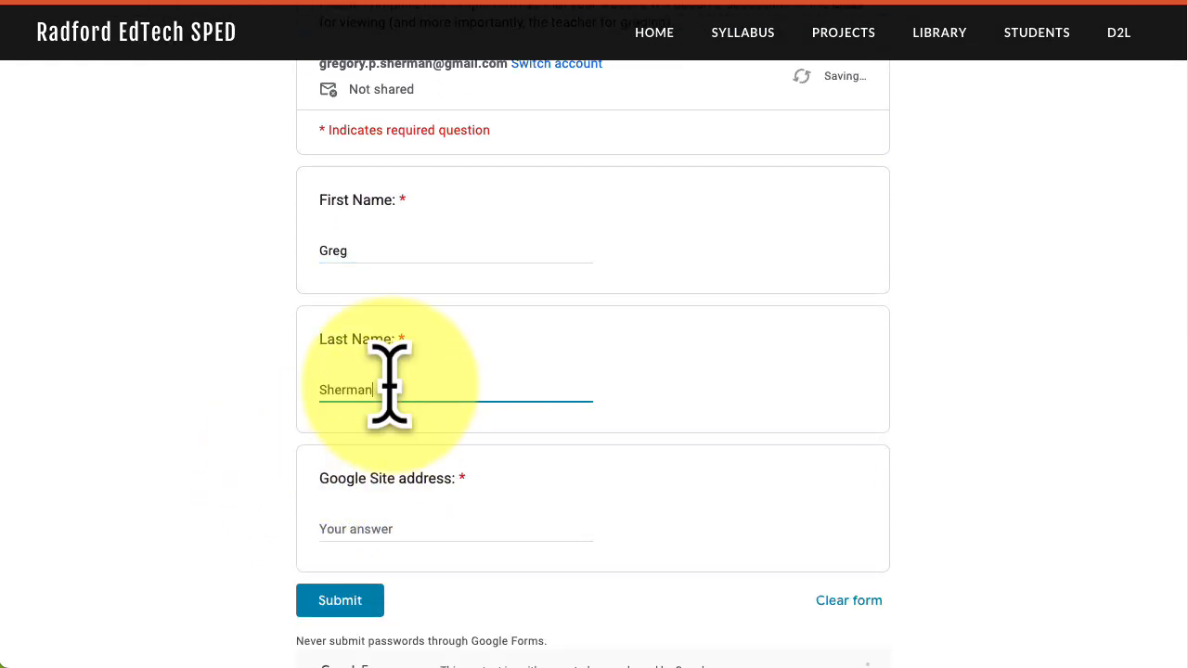
Step: Paste the copied Home page address as the Google Site address and submit the form
right_click(357, 529)
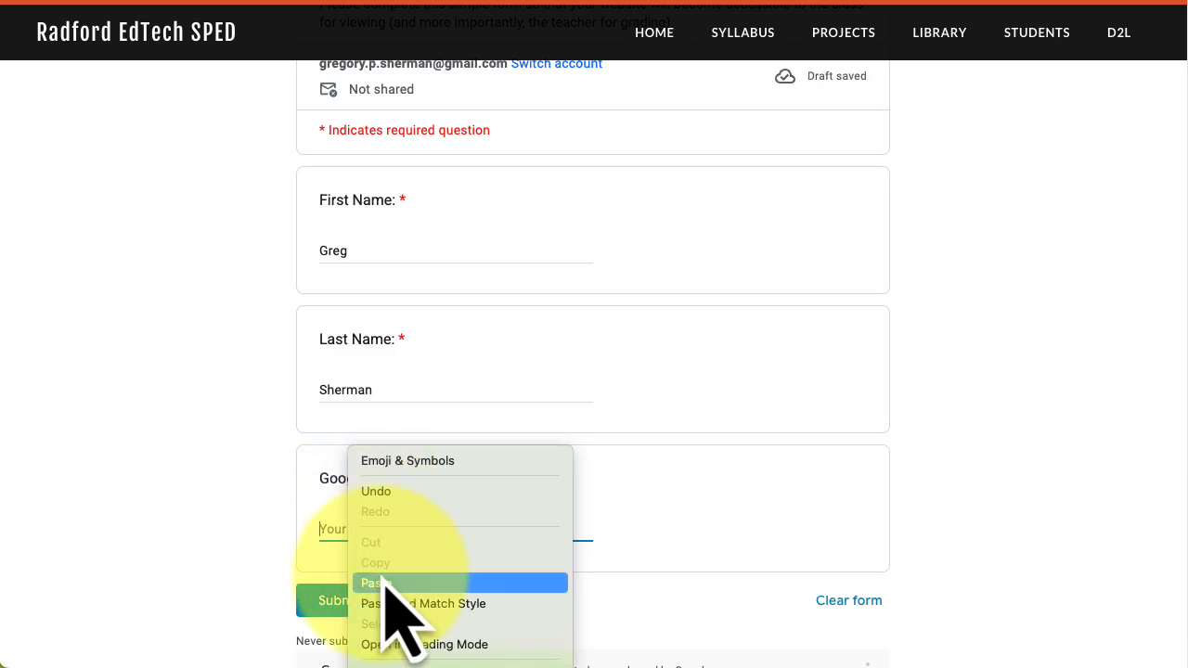
click(371, 584)
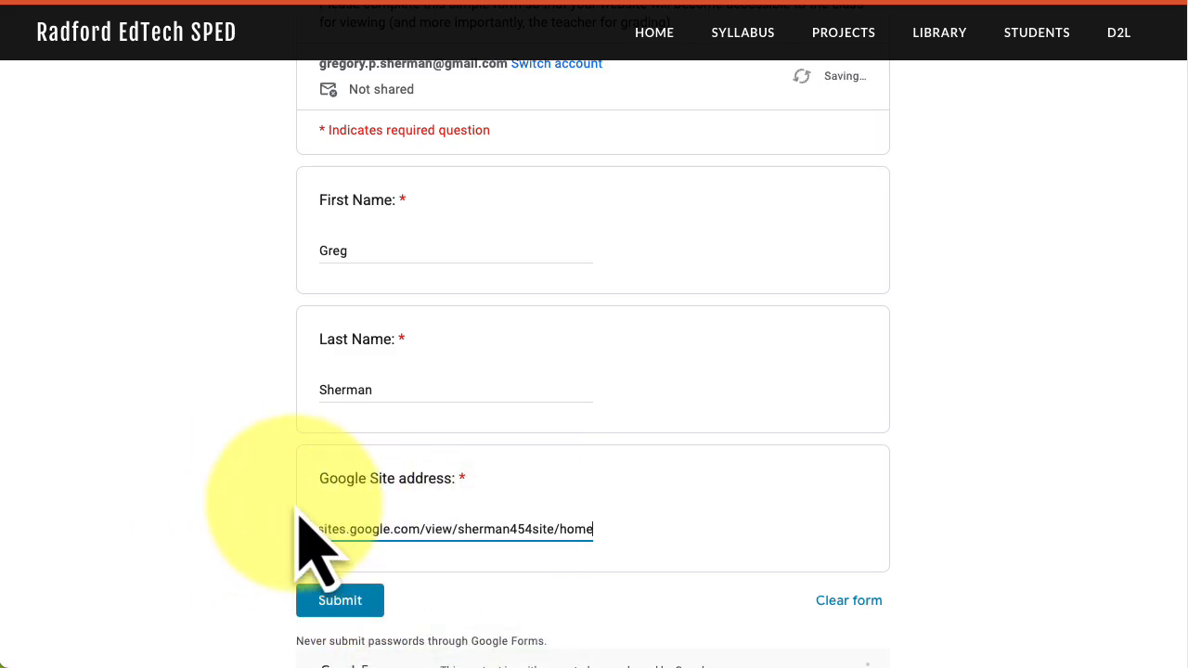
click(343, 605)
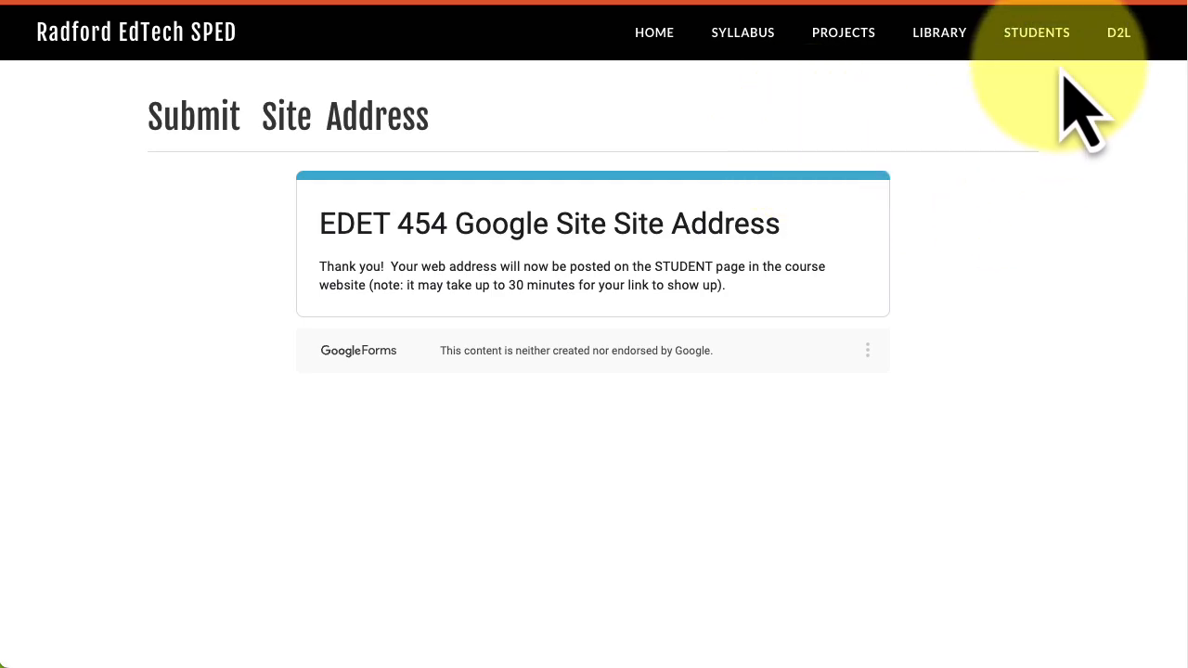
Step: Open the Student Websites list, follow the newly submitted site's link to check it, and return to the list
click(1037, 41)
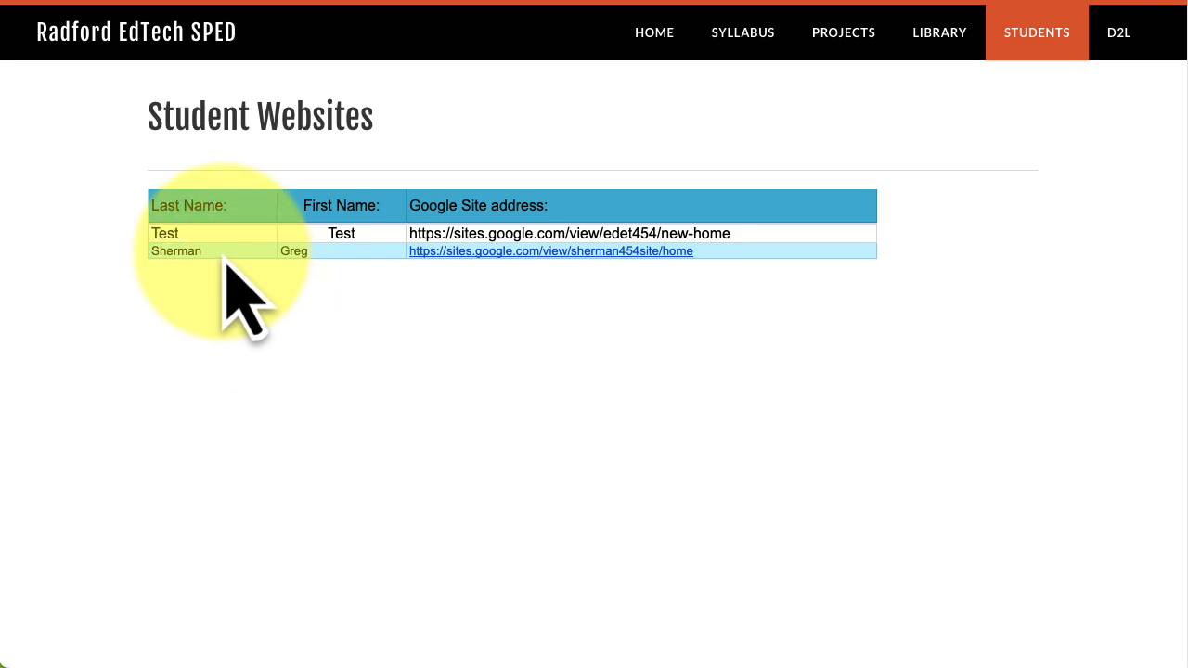
click(506, 251)
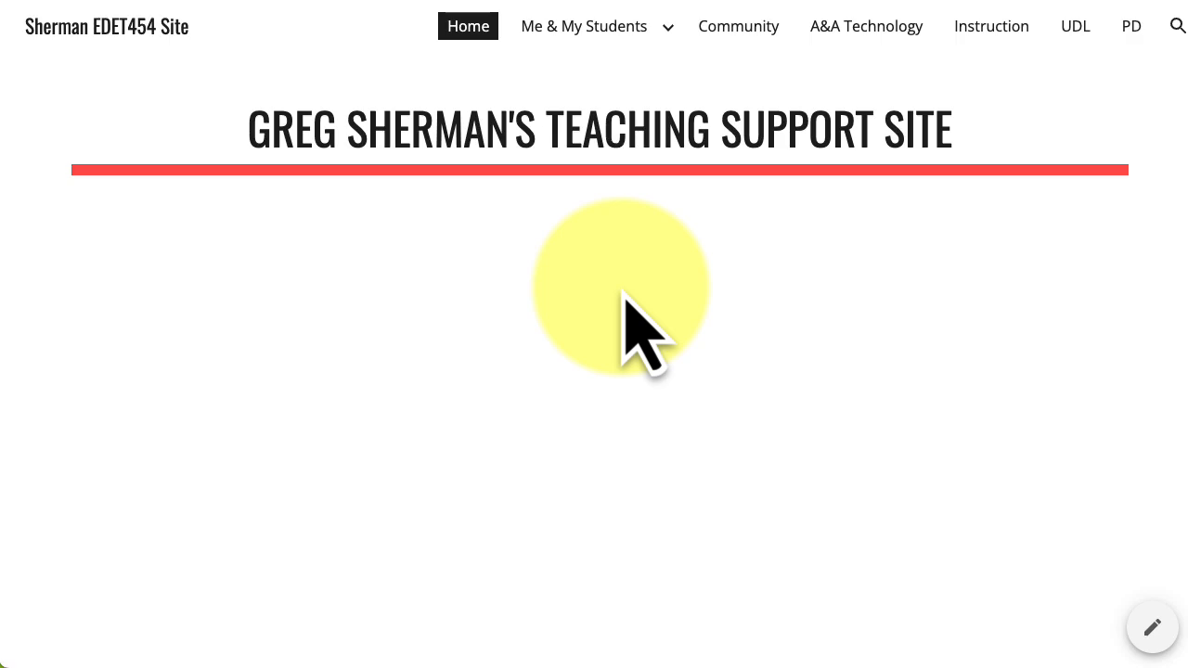
click(272, 2)
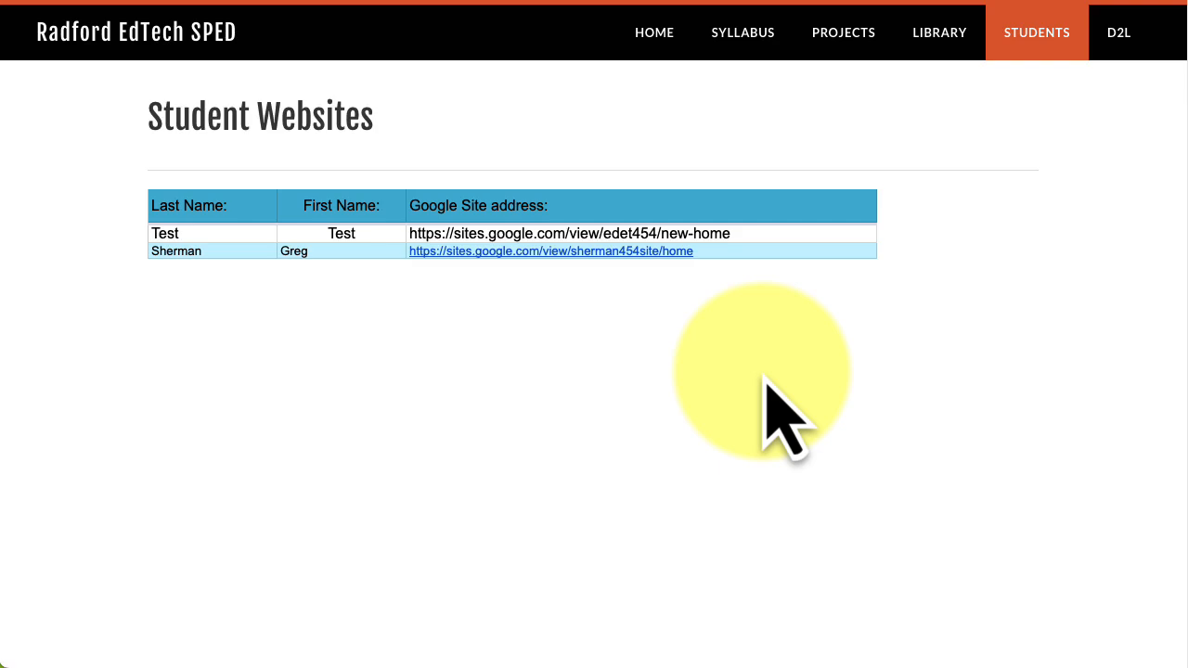
Step: Go to the course site's Home page and view the Week 1 Announcements
click(655, 45)
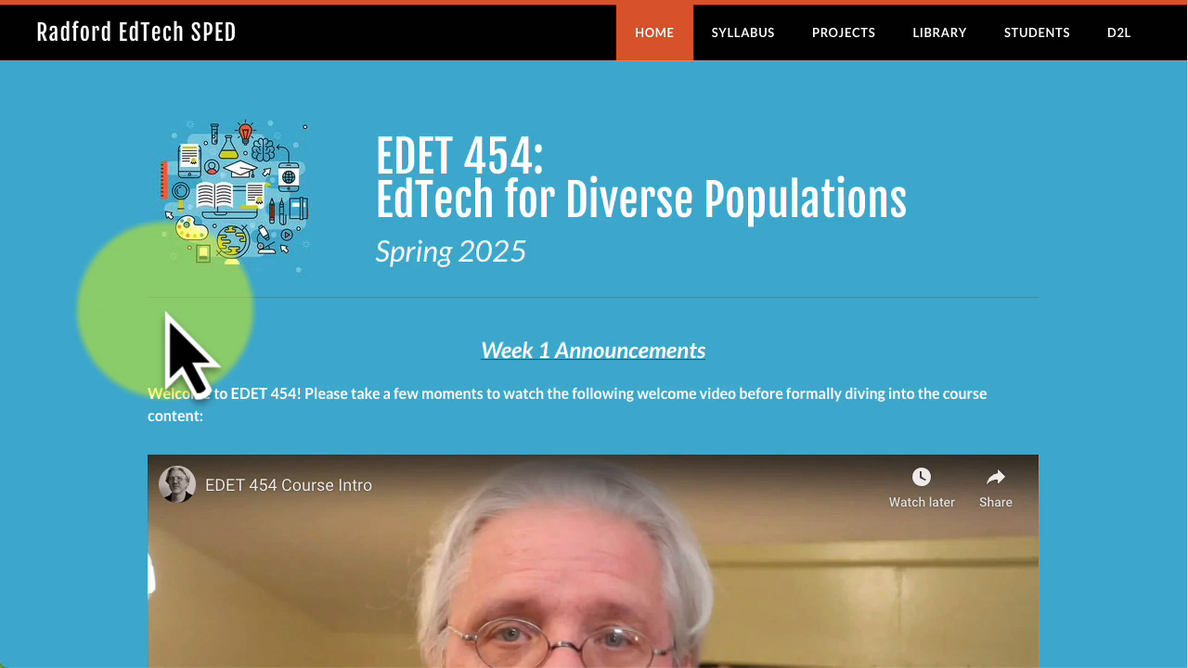
scroll(190, 357, down, 1)
scroll(190, 357, up, 1)
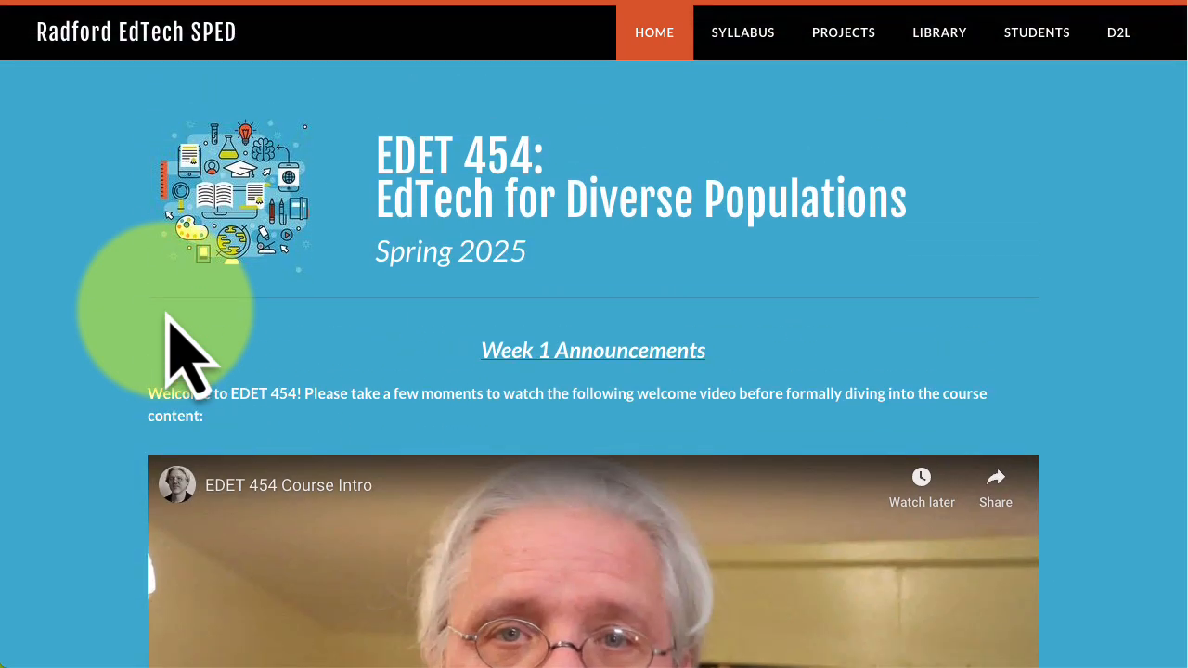